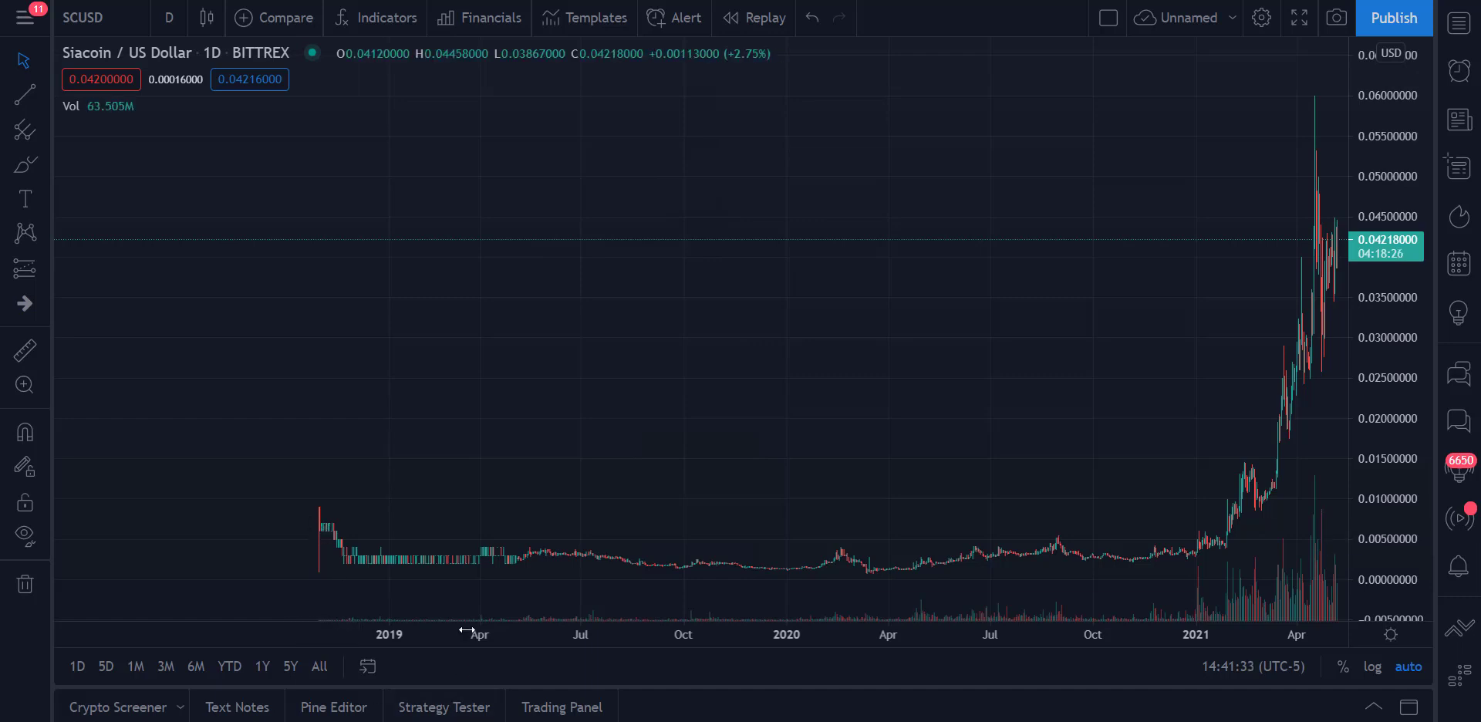
- Stretch the daily Siacoin price history and zoom into the December–May rally
{"action": "left_click_drag", "start_coordinate": [466, 631], "coordinate": [247, 616]}
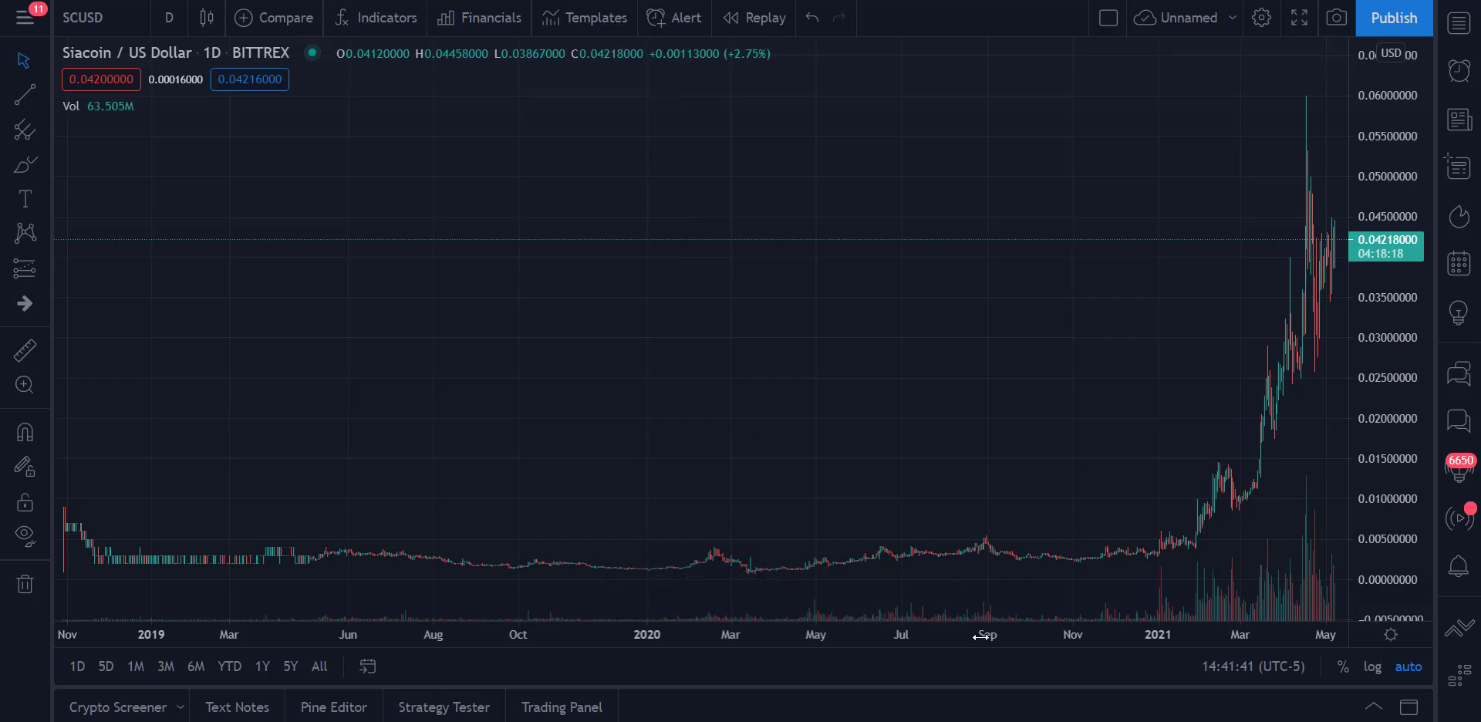
{"action": "scroll", "coordinate": [961, 634], "scroll_direction": "up", "scroll_amount": 1}
{"action": "scroll", "coordinate": [705, 604], "scroll_direction": "up", "scroll_amount": 5}
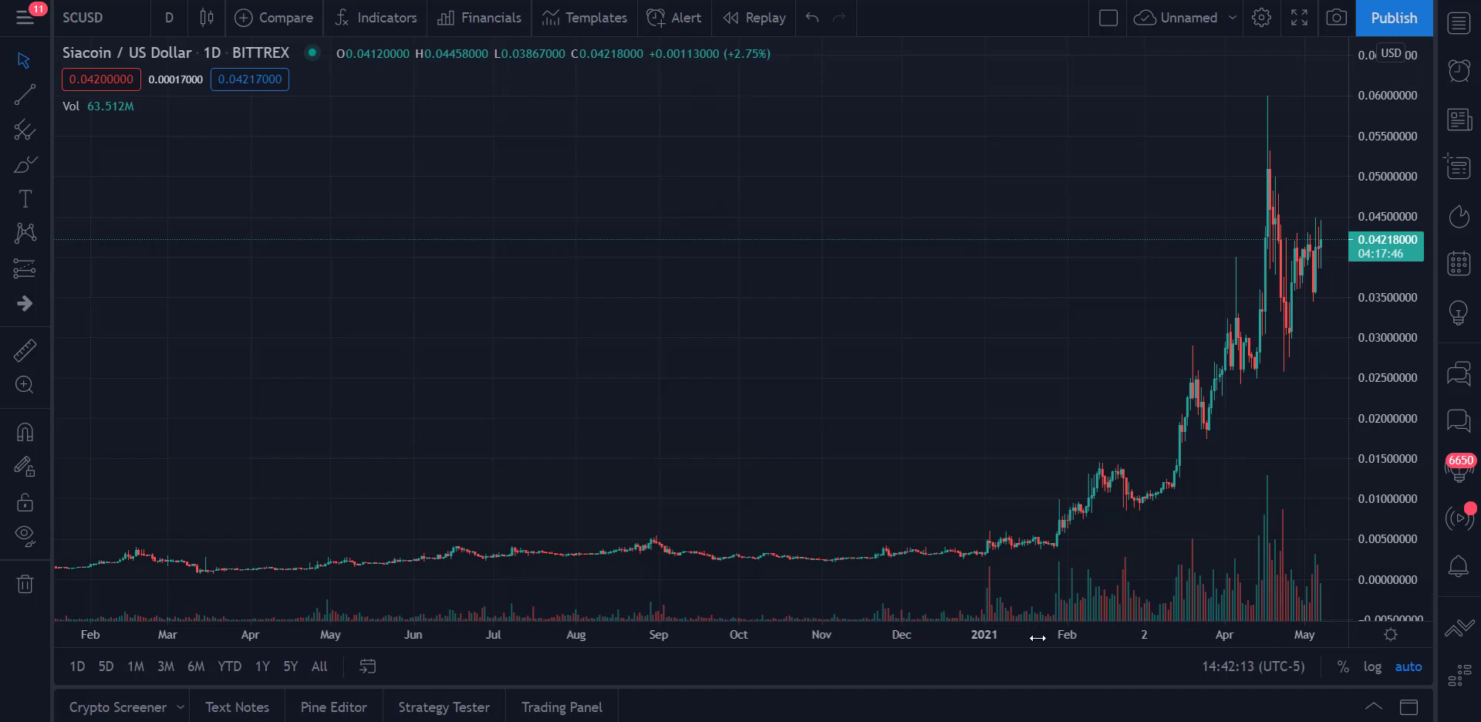
{"action": "left_click_drag", "start_coordinate": [1037, 637], "coordinate": [311, 345]}
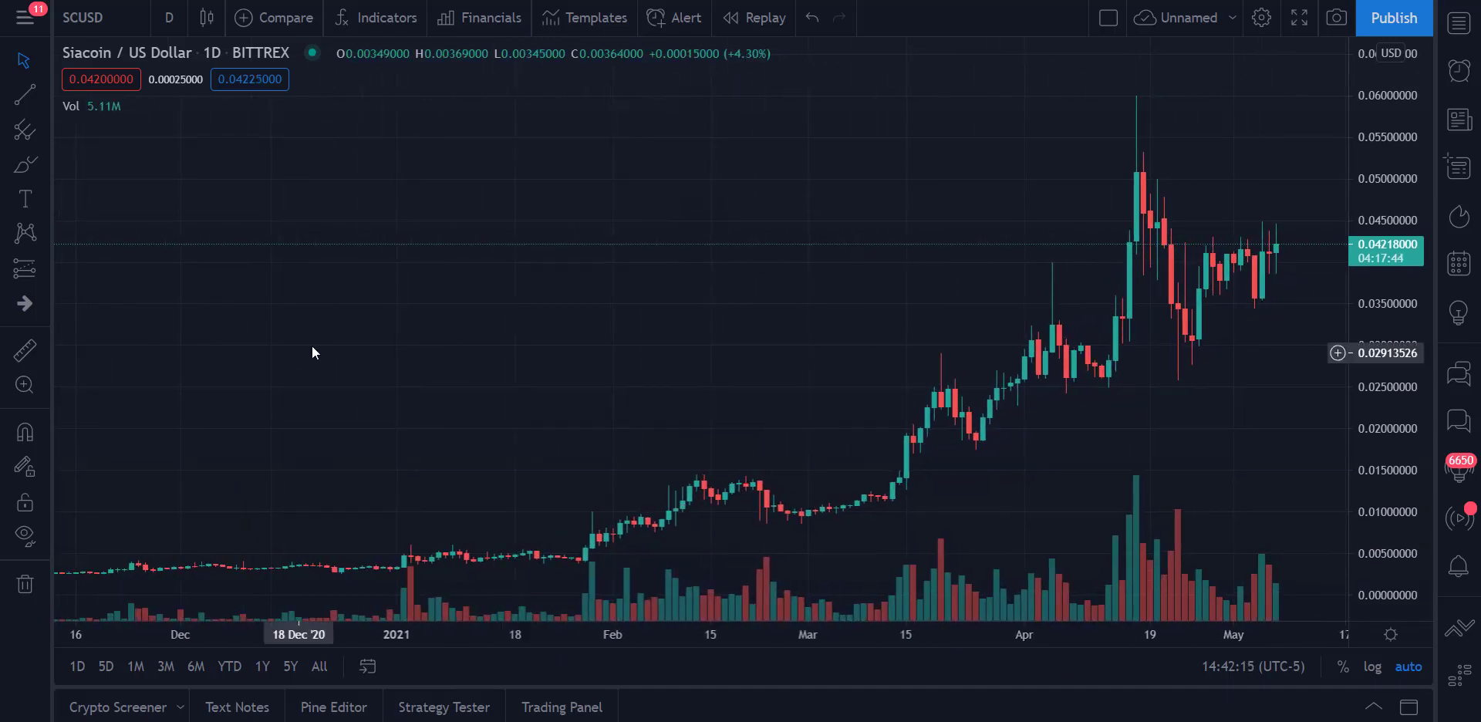
- Remove the Volume indicator from the Siacoin daily chart
{"action": "mouse_move", "coordinate": [71, 108]}
{"action": "left_click", "coordinate": [150, 106]}
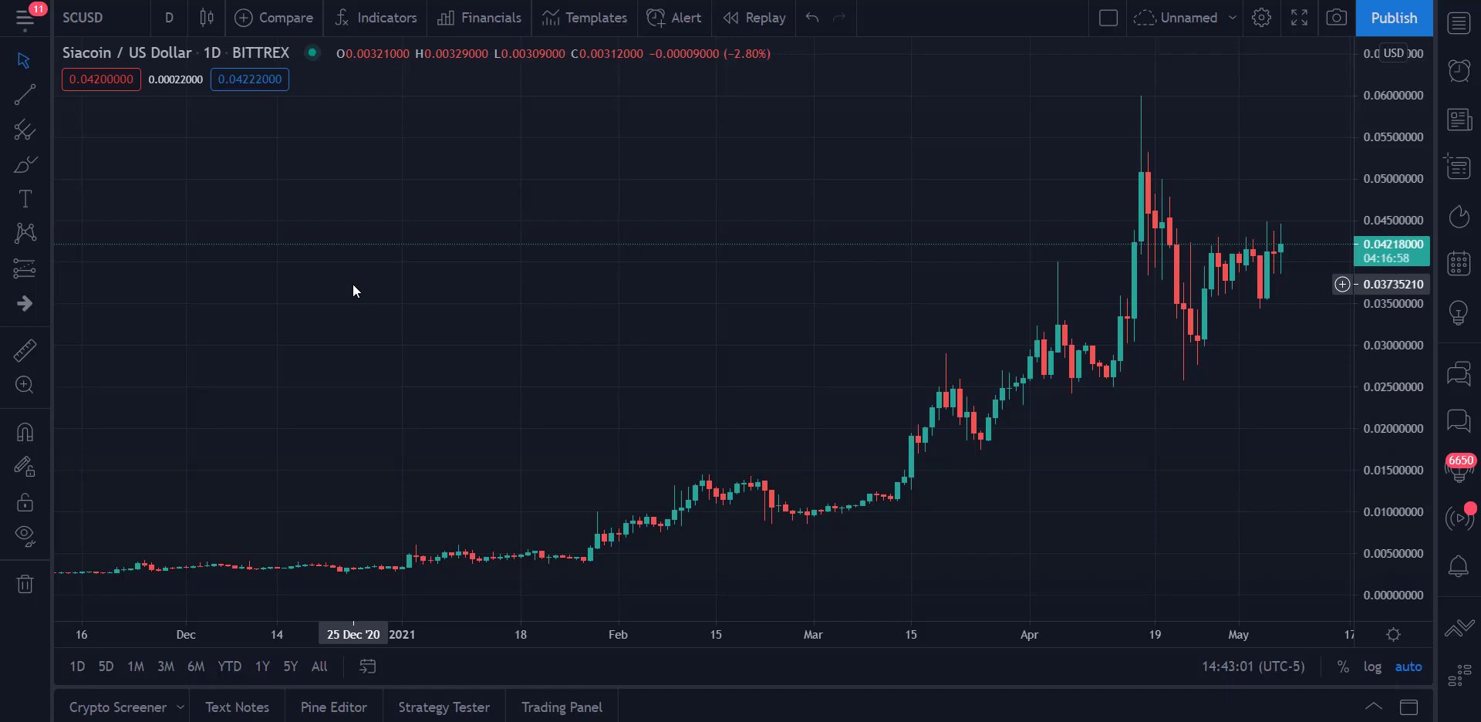
- Add three Moving Average indicators to the chart
{"action": "left_click", "coordinate": [369, 16]}
{"action": "type", "text": "movi"}
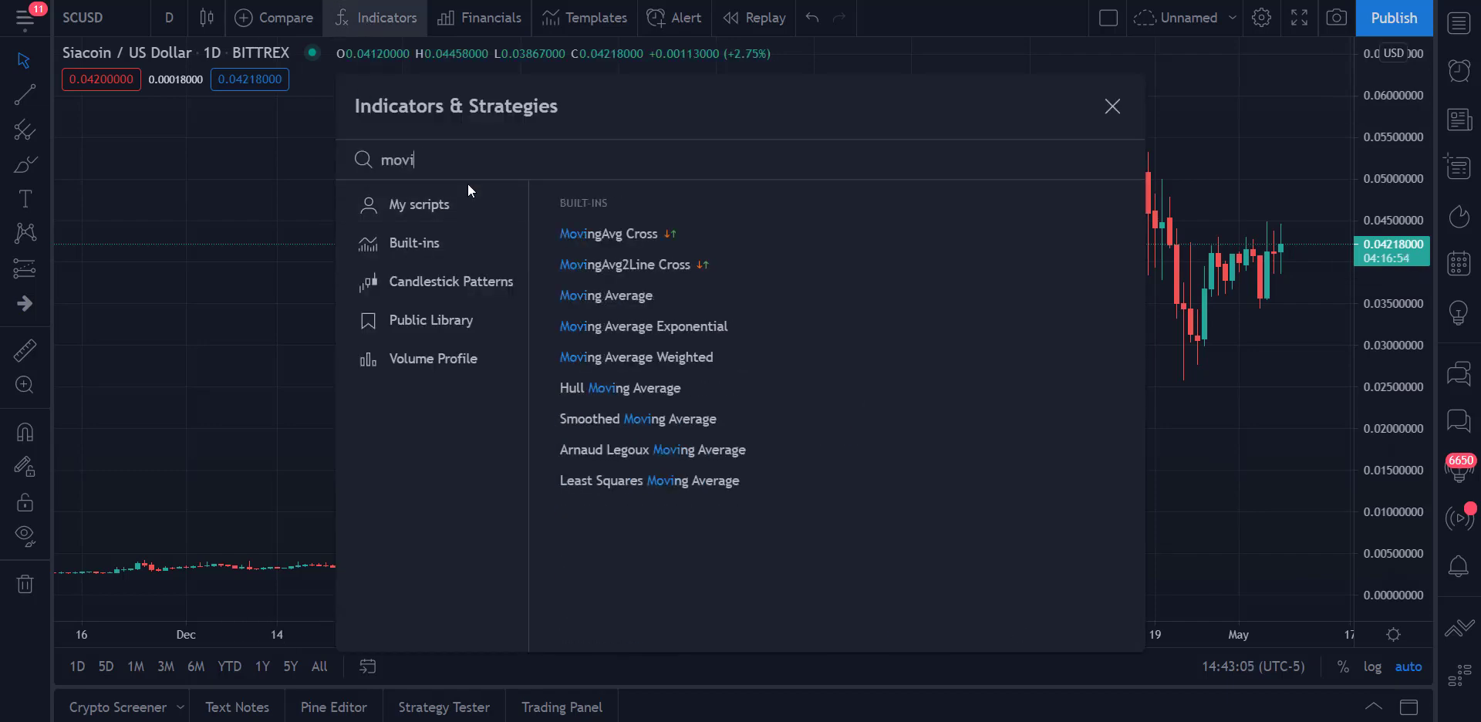
{"action": "type", "text": "ng average"}
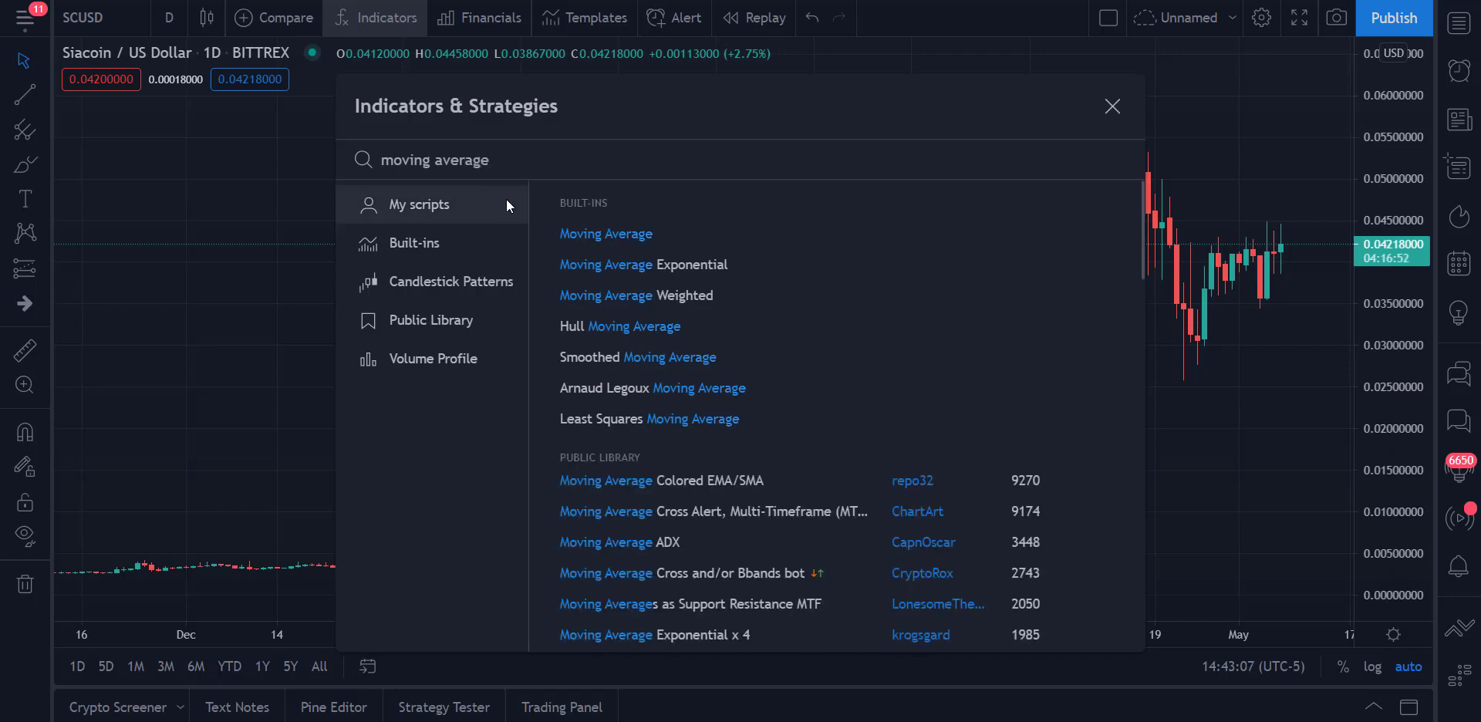
{"action": "left_click", "coordinate": [655, 233]}
{"action": "left_click", "coordinate": [655, 233]}
{"action": "left_click", "coordinate": [654, 234]}
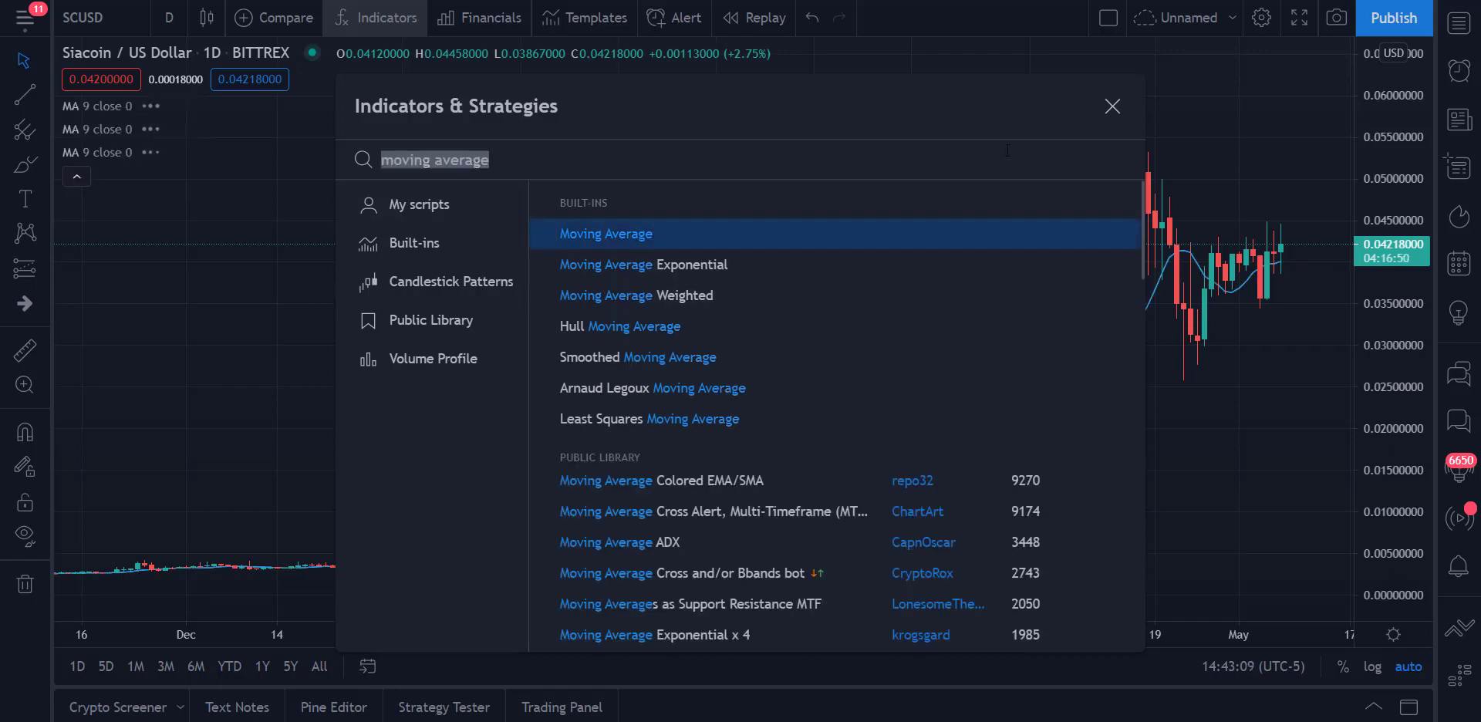
{"action": "left_click", "coordinate": [1113, 106]}
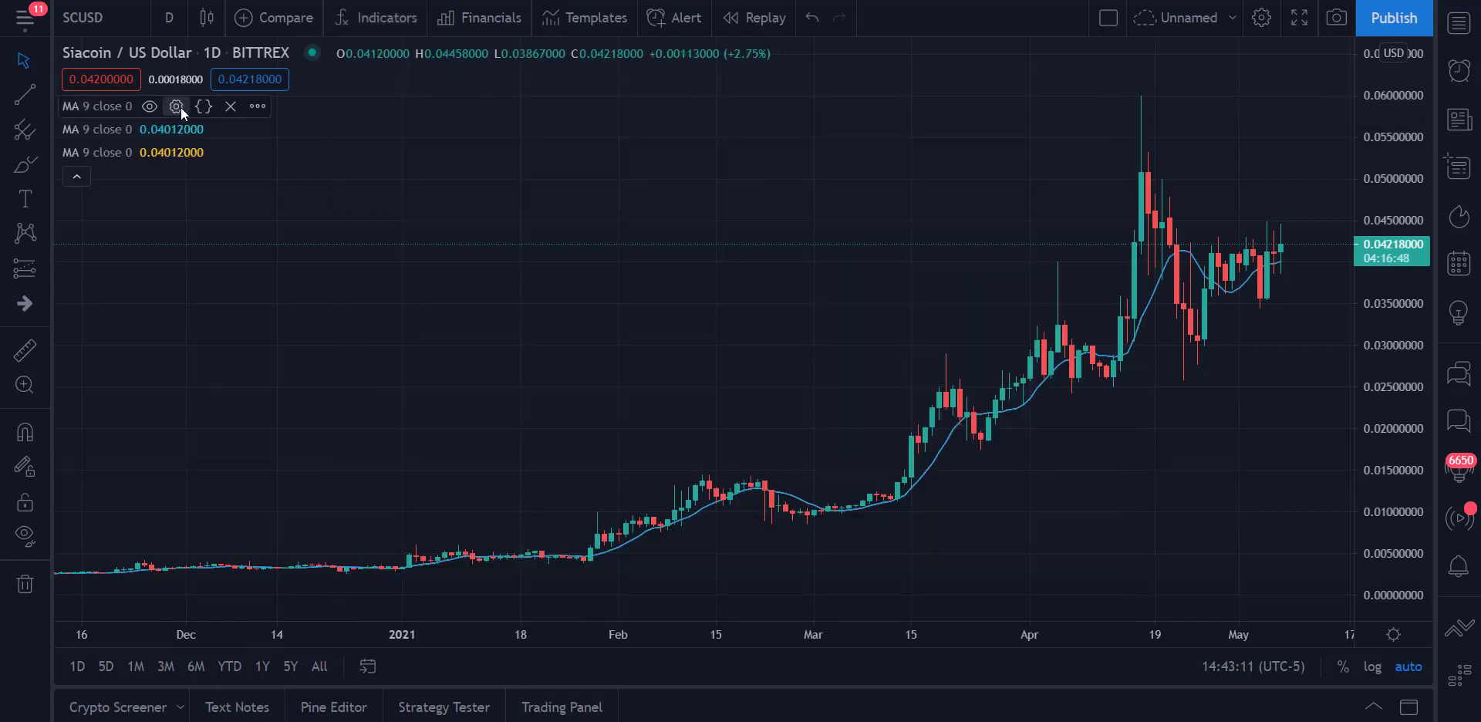
- Set the first moving average to length 10 with a green line
{"action": "left_click", "coordinate": [176, 107]}
{"action": "left_click", "coordinate": [583, 349]}
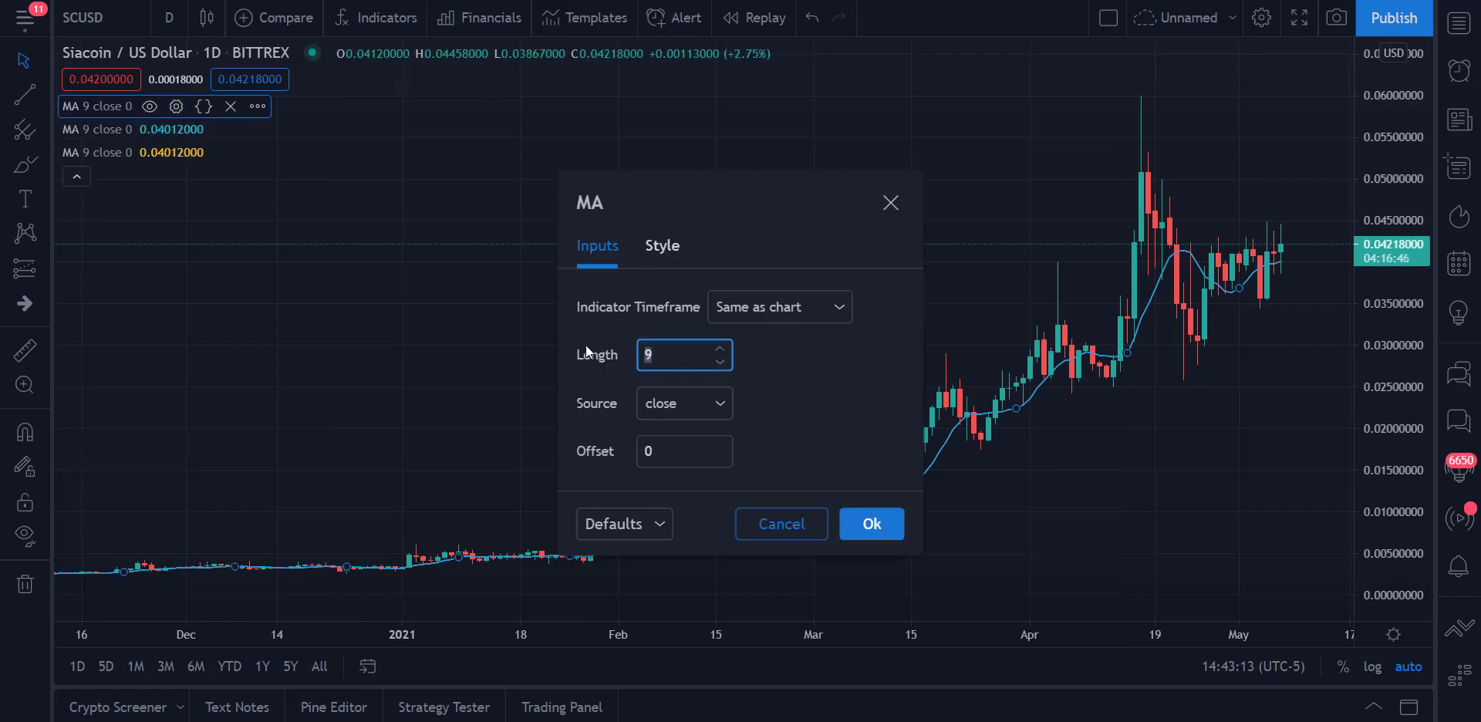
{"action": "type", "text": "10"}
{"action": "left_click", "coordinate": [665, 247]}
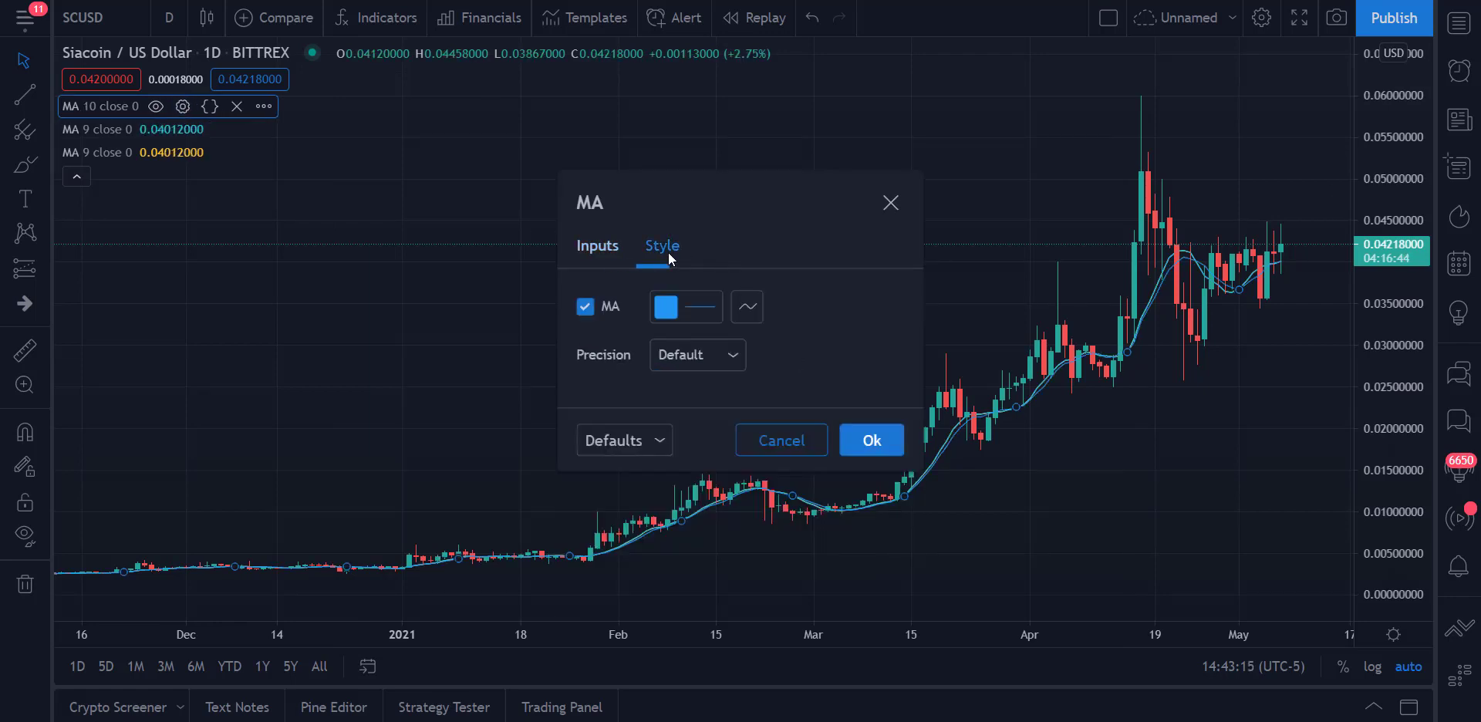
{"action": "left_click", "coordinate": [679, 309]}
{"action": "left_click", "coordinate": [748, 370]}
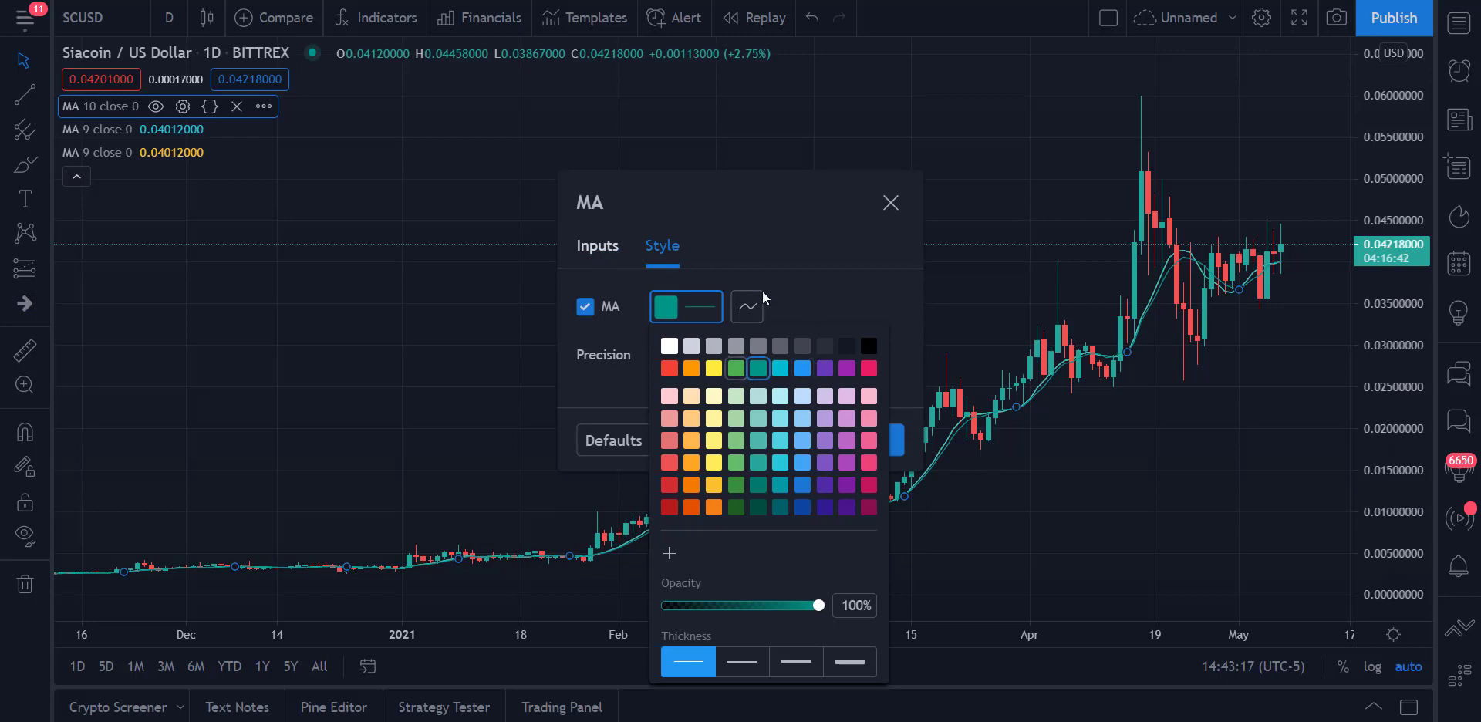
{"action": "left_click", "coordinate": [736, 368]}
{"action": "left_click", "coordinate": [790, 253]}
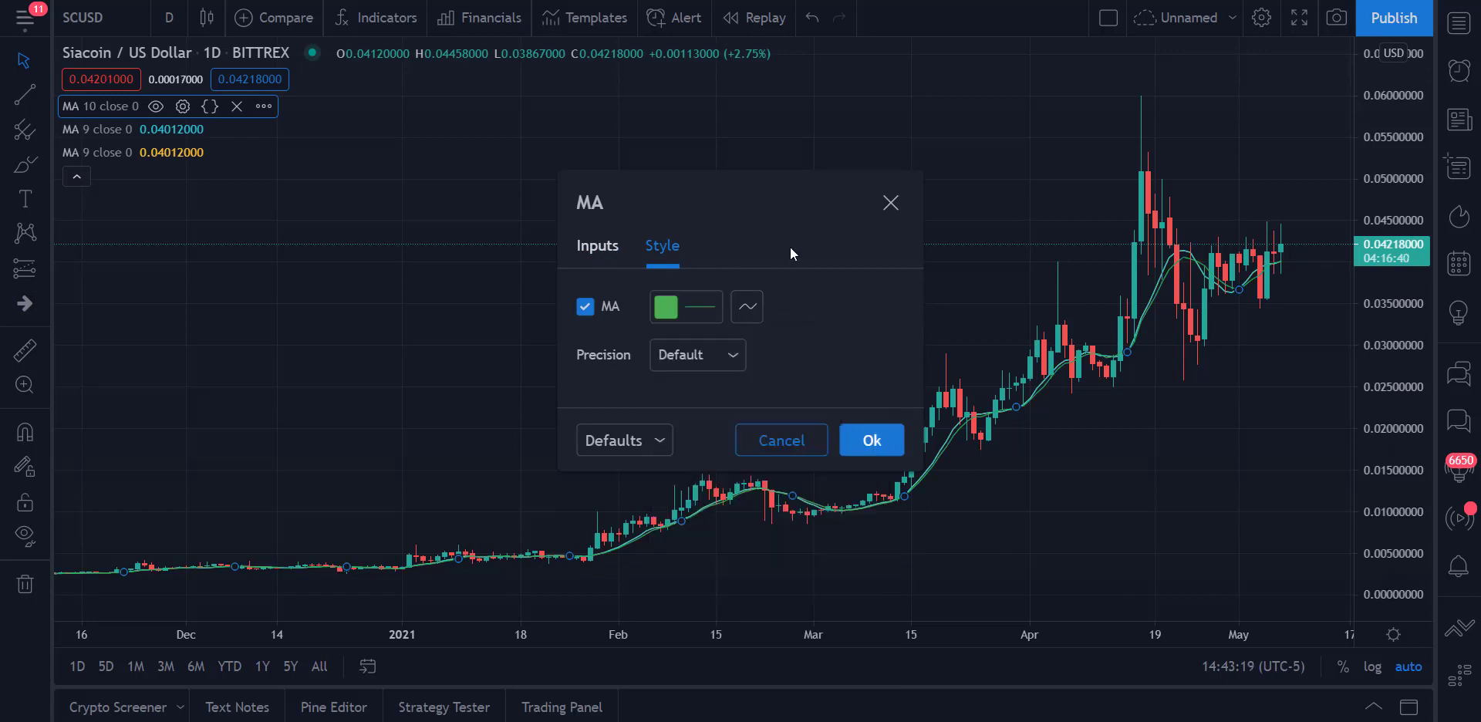
{"action": "left_click", "coordinate": [876, 436]}
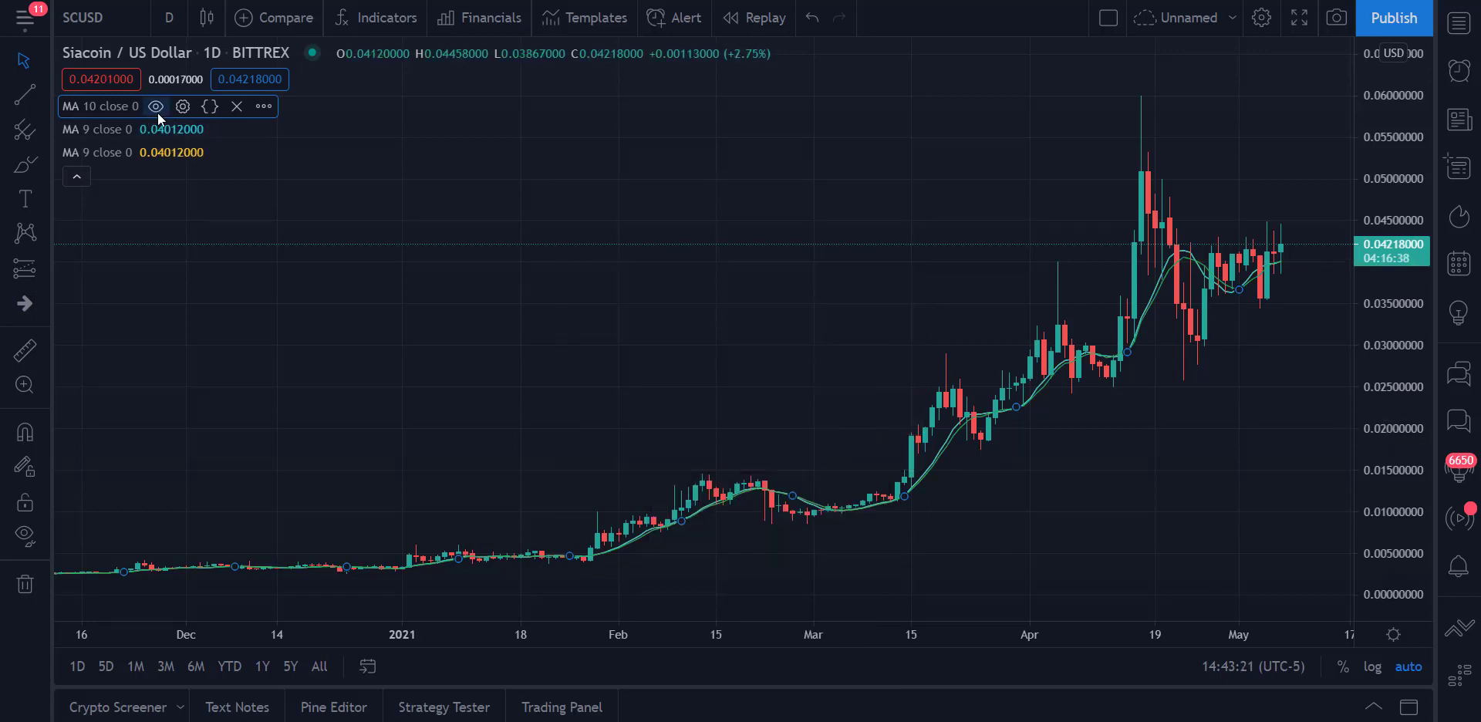
- Set the second moving average to length 20 with a red line
{"action": "left_click", "coordinate": [175, 130]}
{"action": "left_click", "coordinate": [676, 356]}
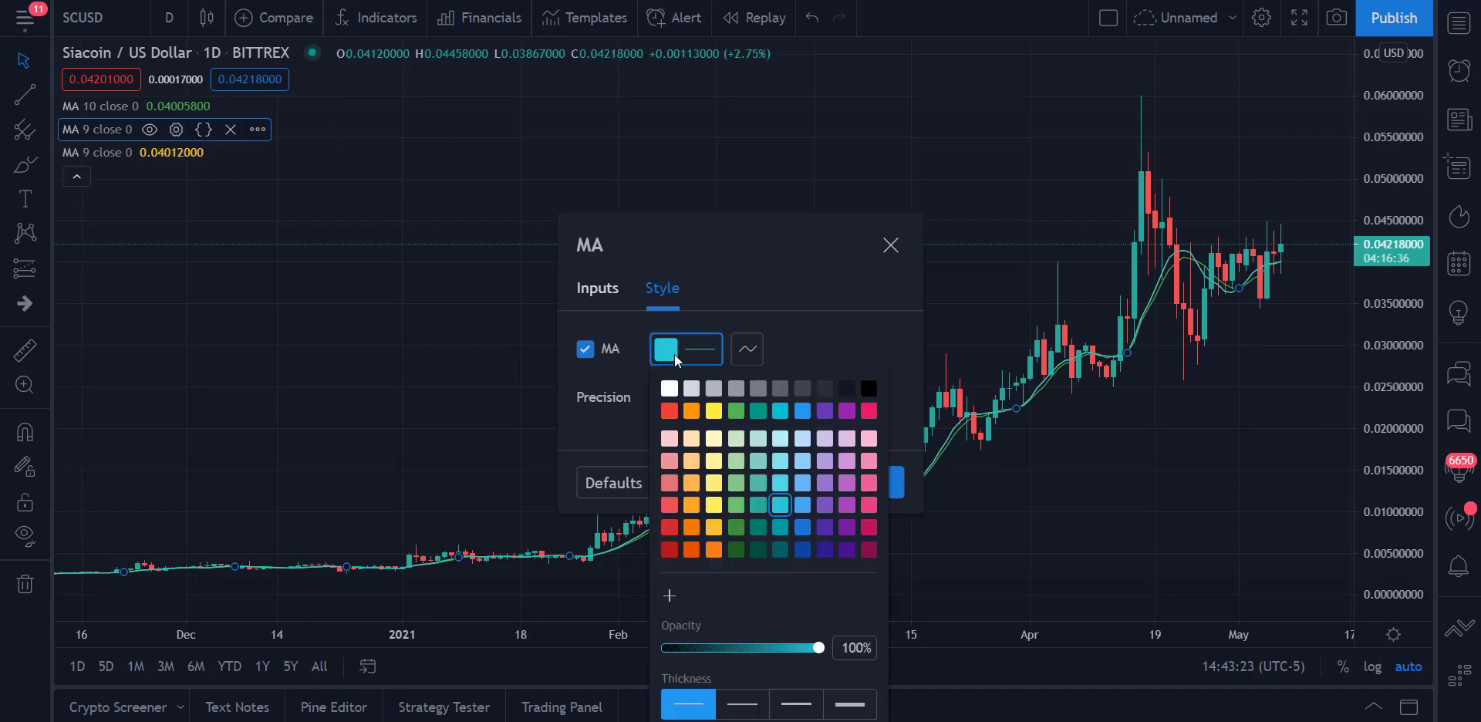
{"action": "left_click", "coordinate": [669, 410]}
{"action": "left_click", "coordinate": [608, 292]}
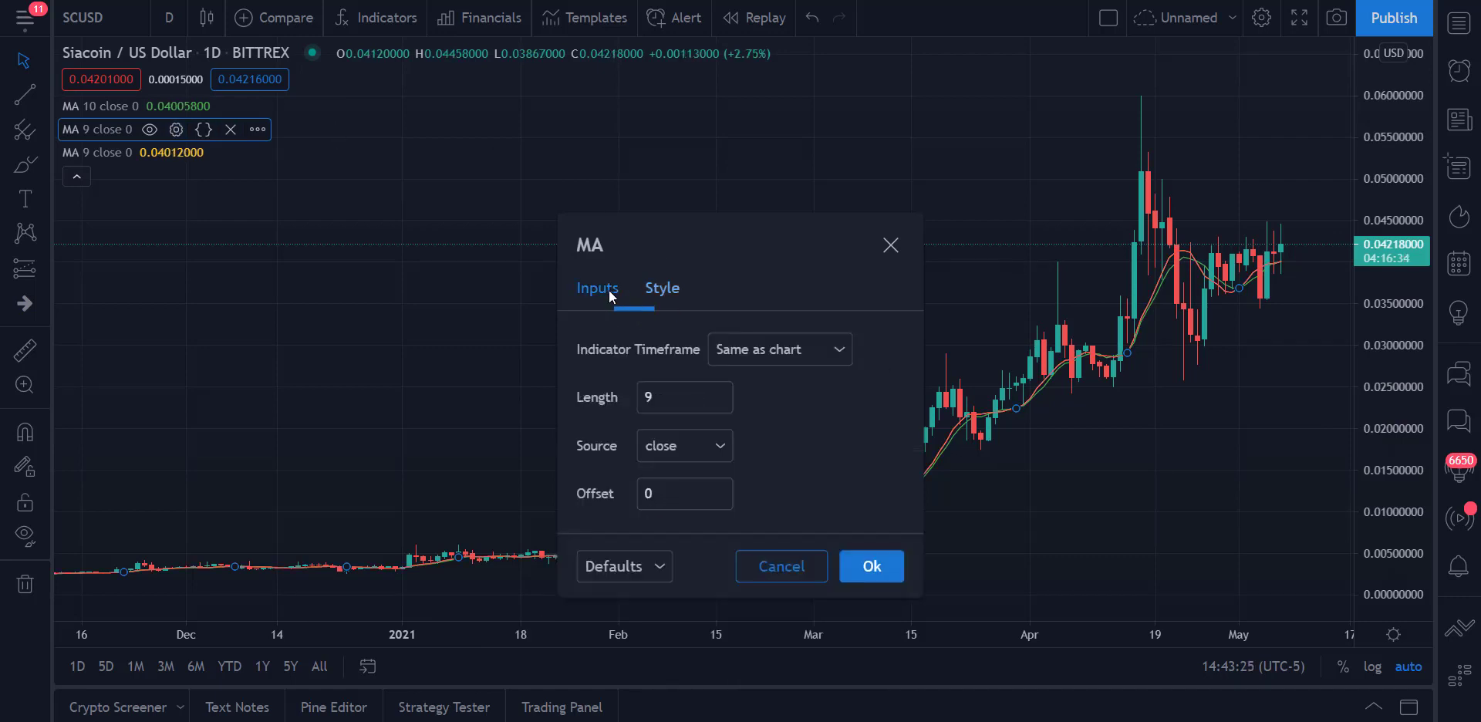
{"action": "left_click", "coordinate": [604, 398]}
{"action": "type", "text": "10"}
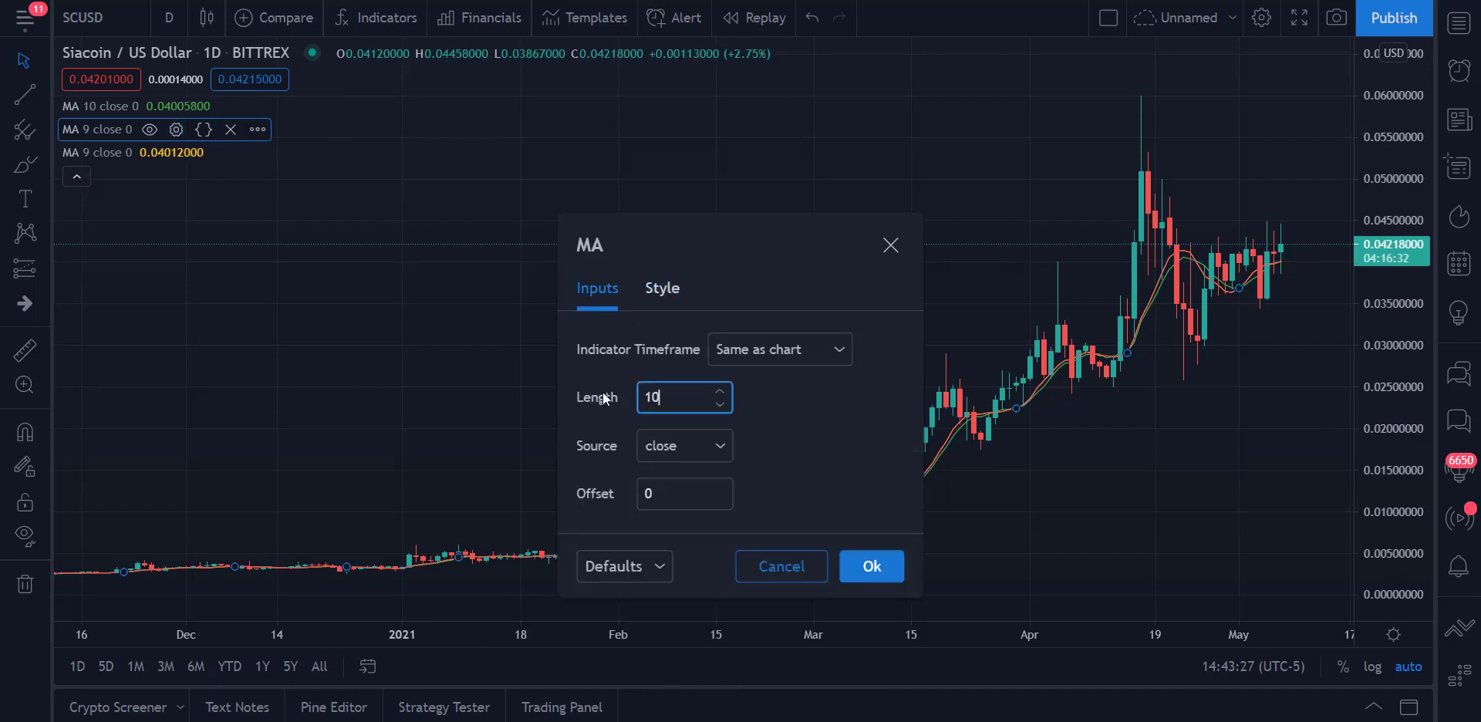
{"action": "key", "text": "BackSpace"}
{"action": "type", "text": "20"}
{"action": "left_click", "coordinate": [860, 559]}
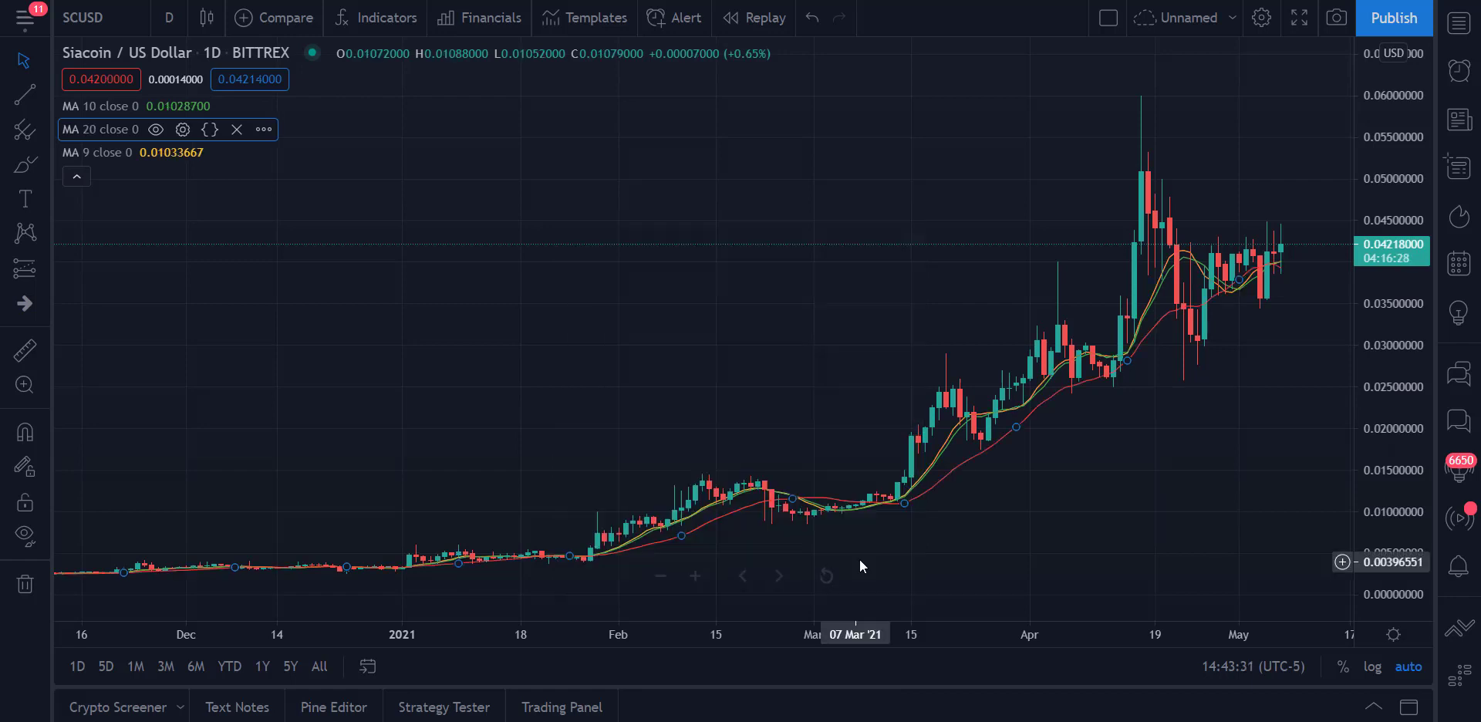
- Set the third moving average to length 60
{"action": "left_click", "coordinate": [177, 152]}
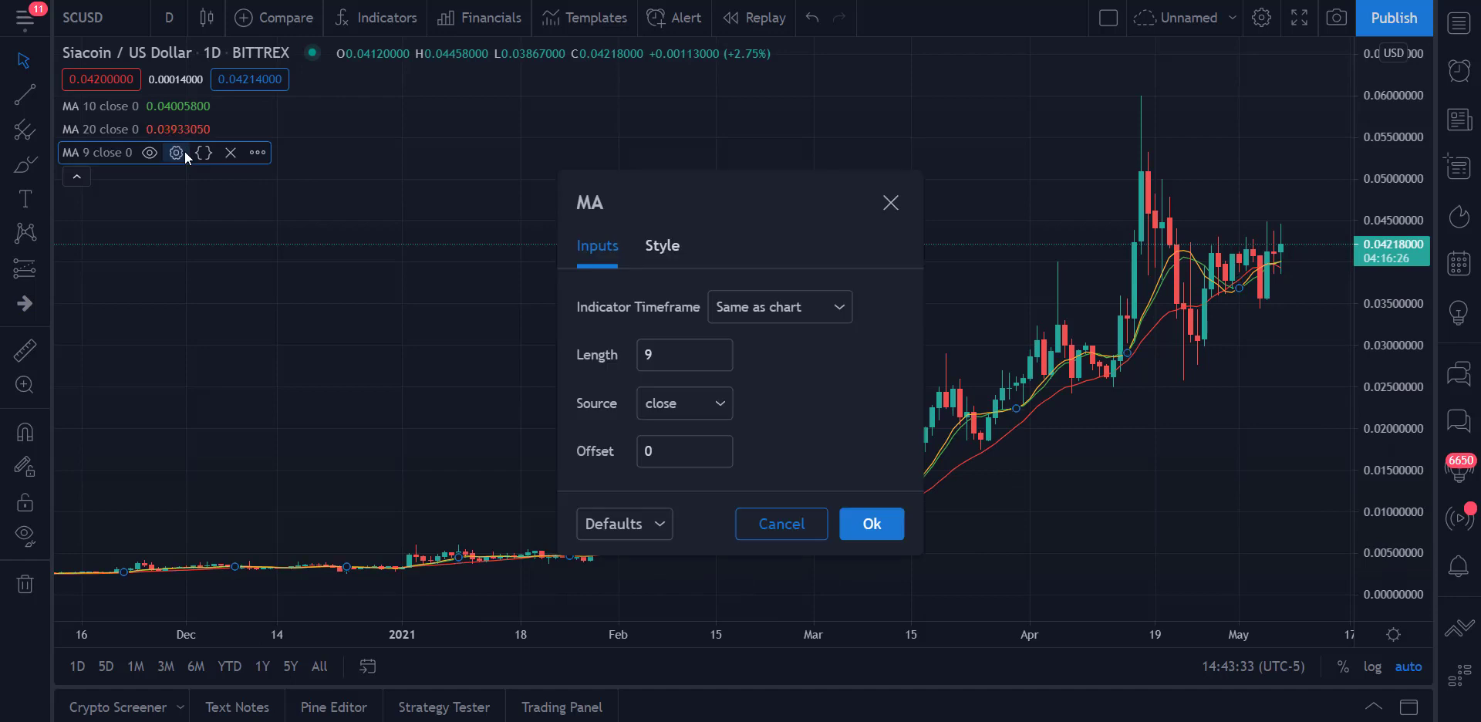
{"action": "left_click_drag", "start_coordinate": [663, 363], "coordinate": [623, 358]}
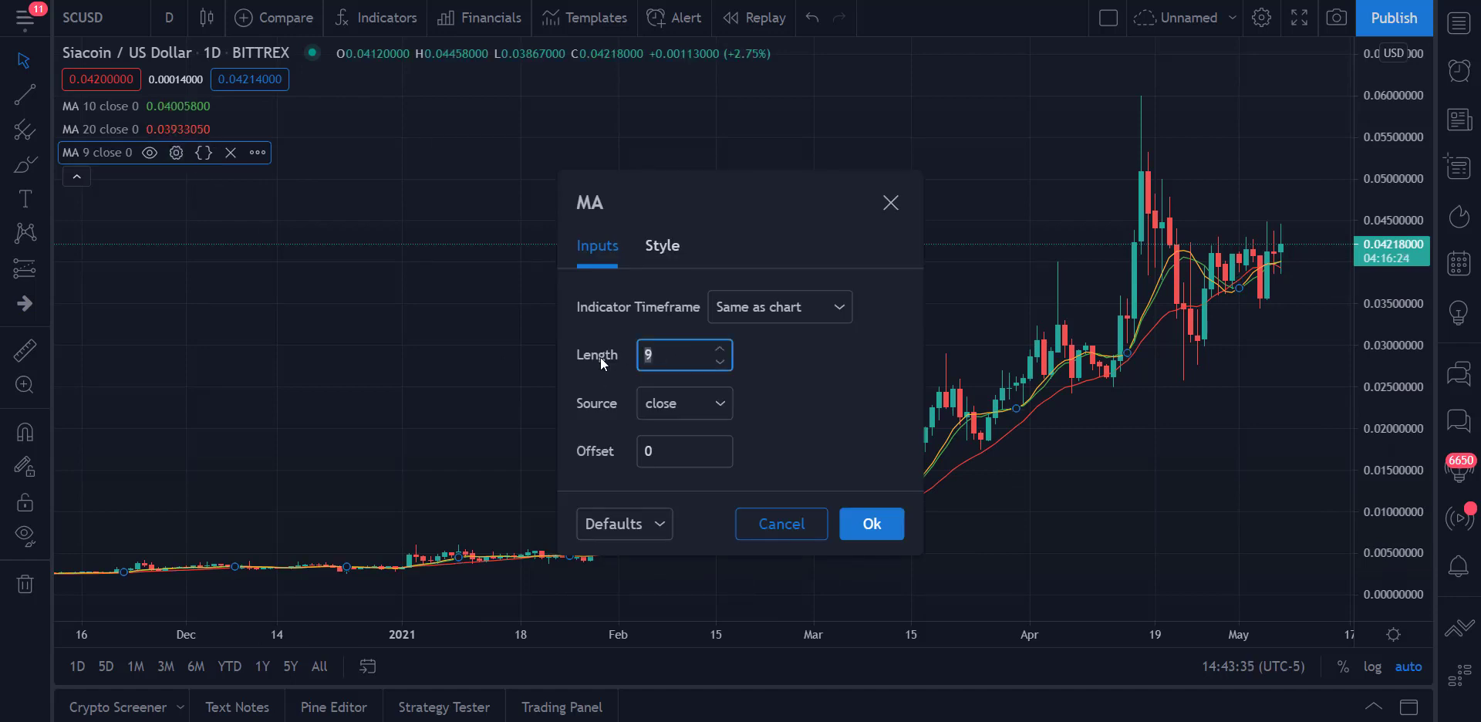
{"action": "type", "text": "60"}
{"action": "left_click", "coordinate": [868, 532]}
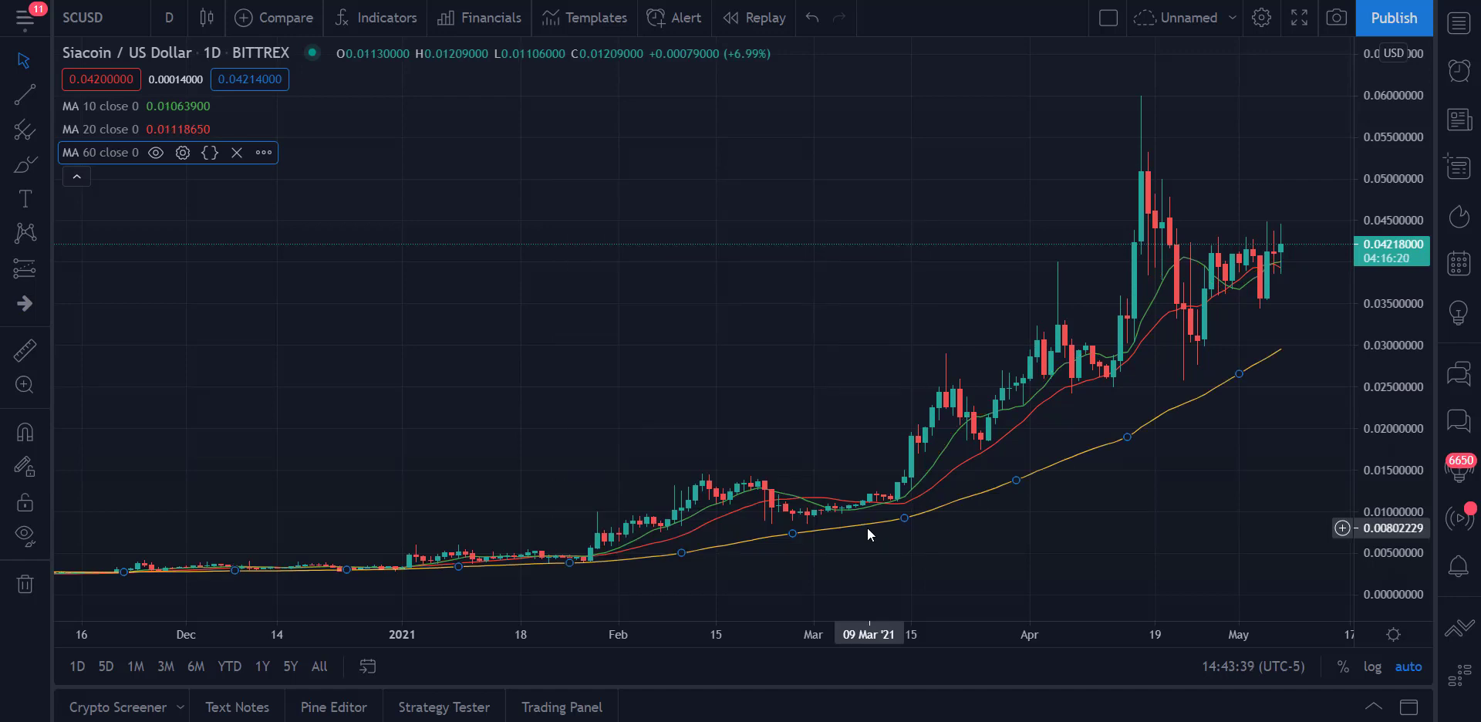
{"action": "mouse_move", "coordinate": [868, 526]}
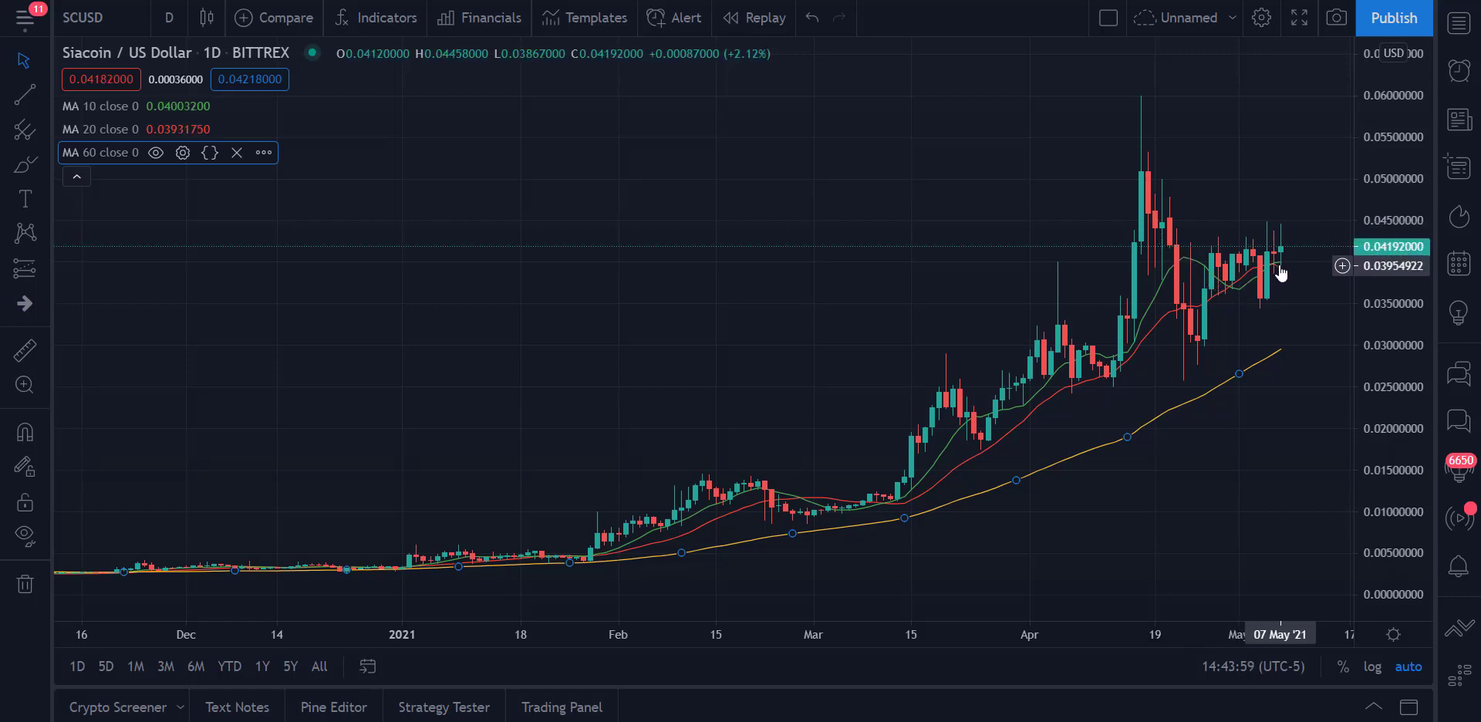
{"action": "left_click", "coordinate": [1288, 129]}
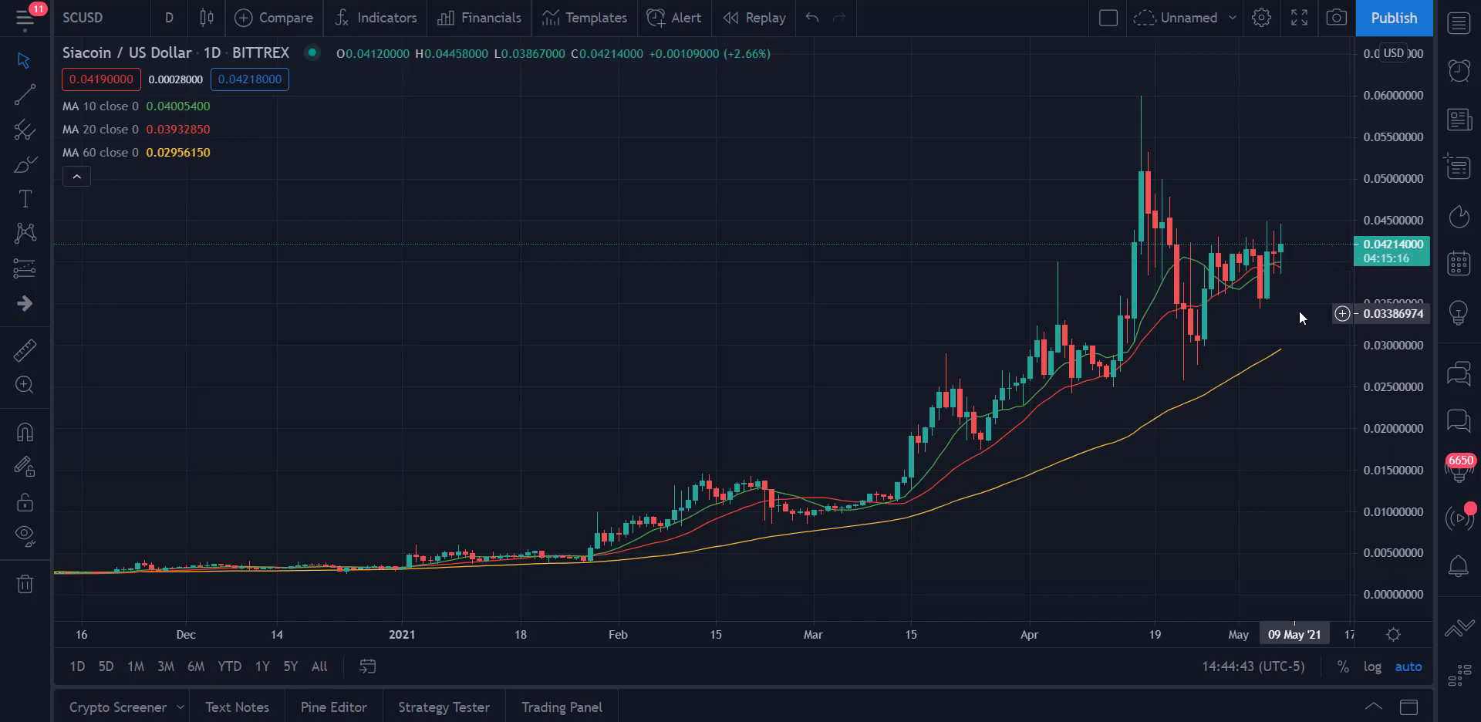
{"action": "left_click_drag", "start_coordinate": [1207, 636], "coordinate": [962, 607]}
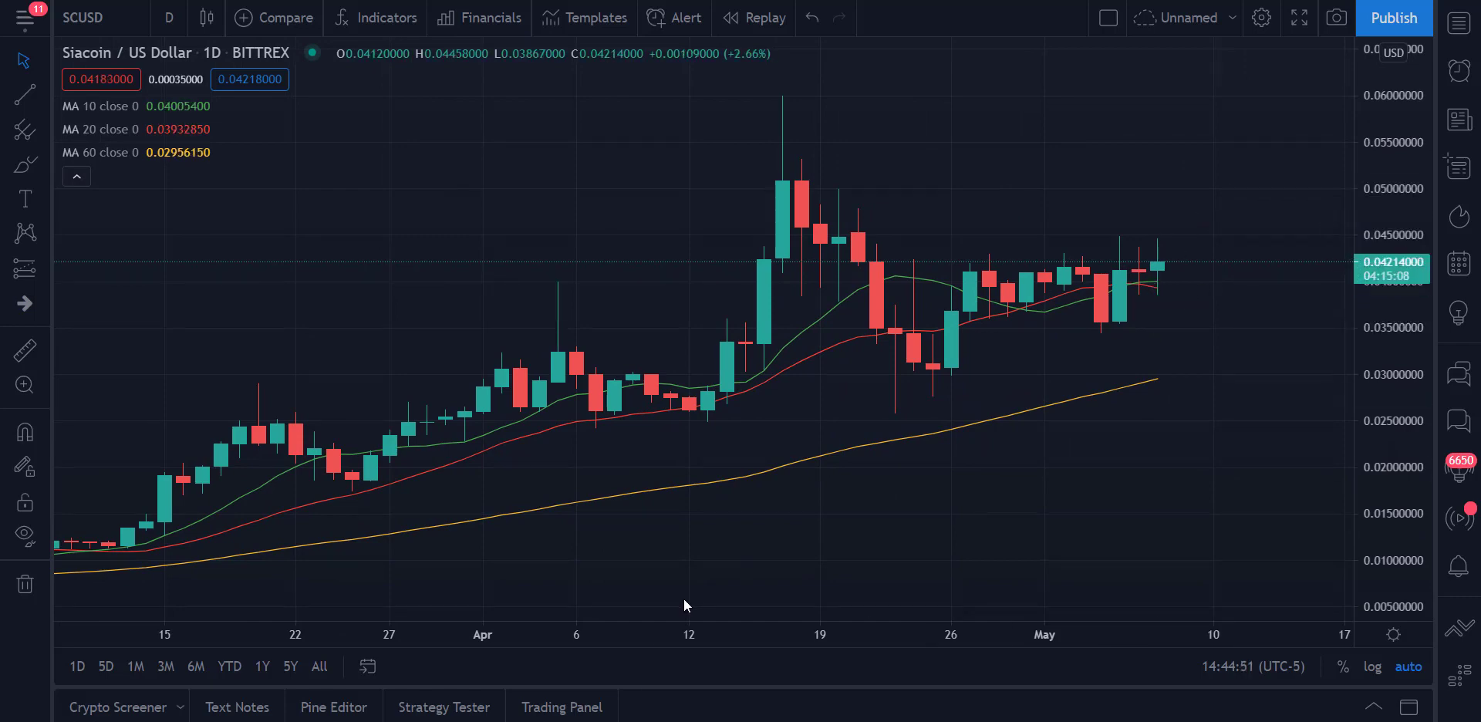
{"action": "left_click_drag", "start_coordinate": [545, 642], "coordinate": [1075, 646]}
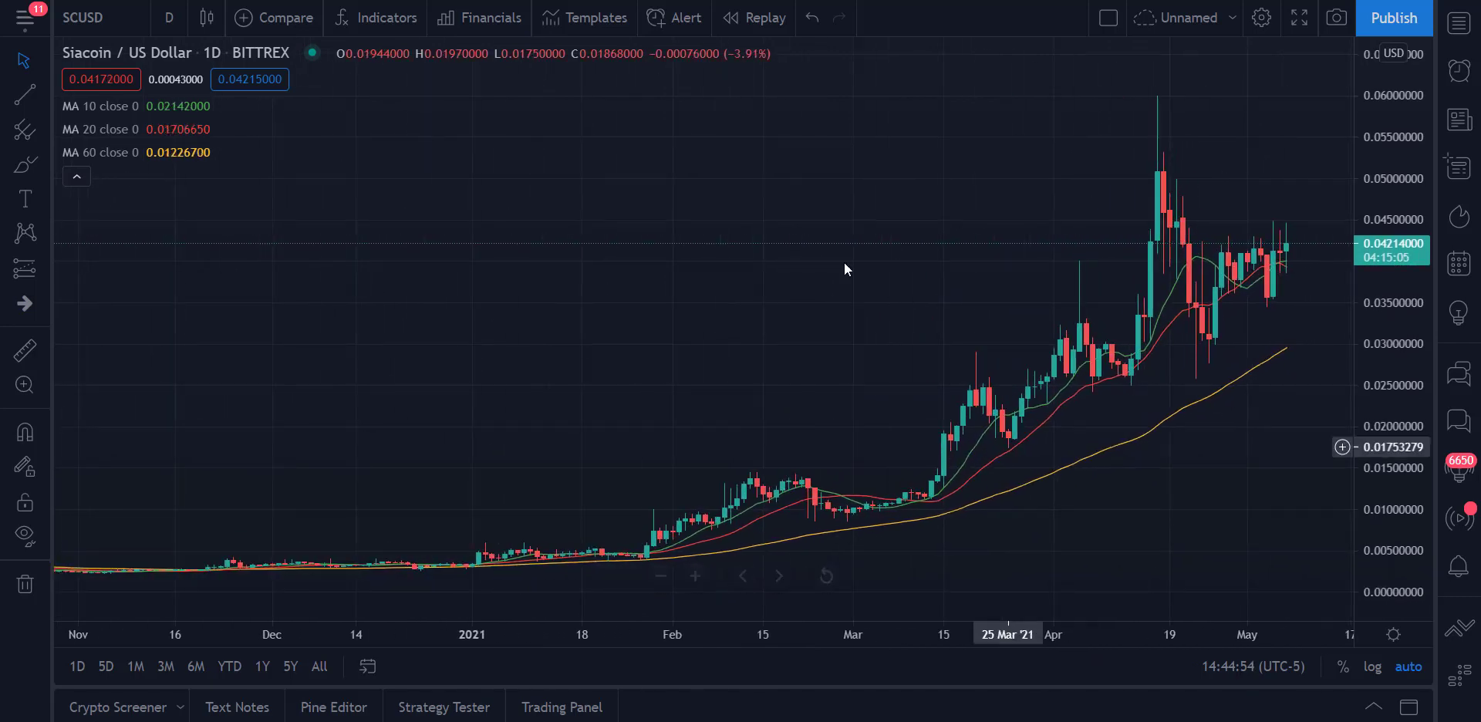
- Switch the Siacoin chart interval from daily to 1-hour candles
{"action": "left_click", "coordinate": [164, 21]}
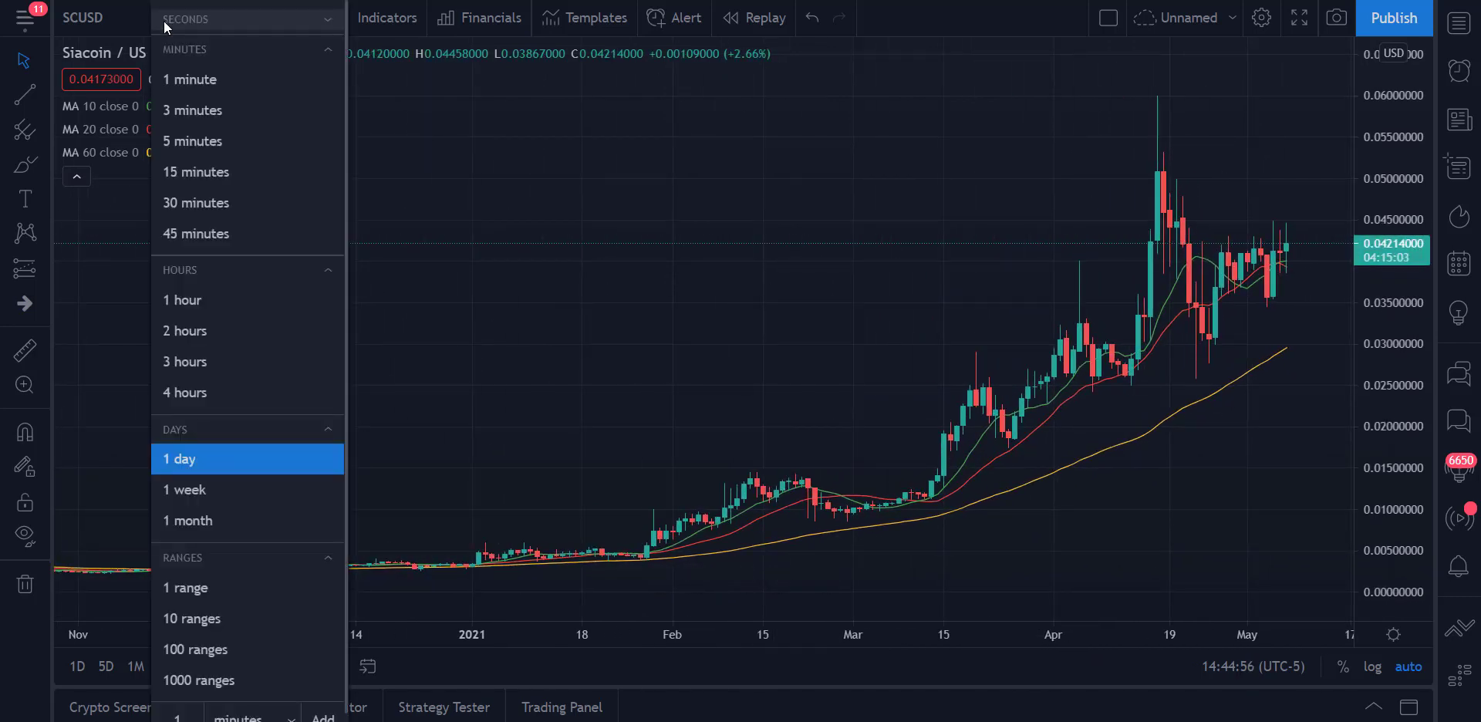
{"action": "left_click", "coordinate": [198, 304]}
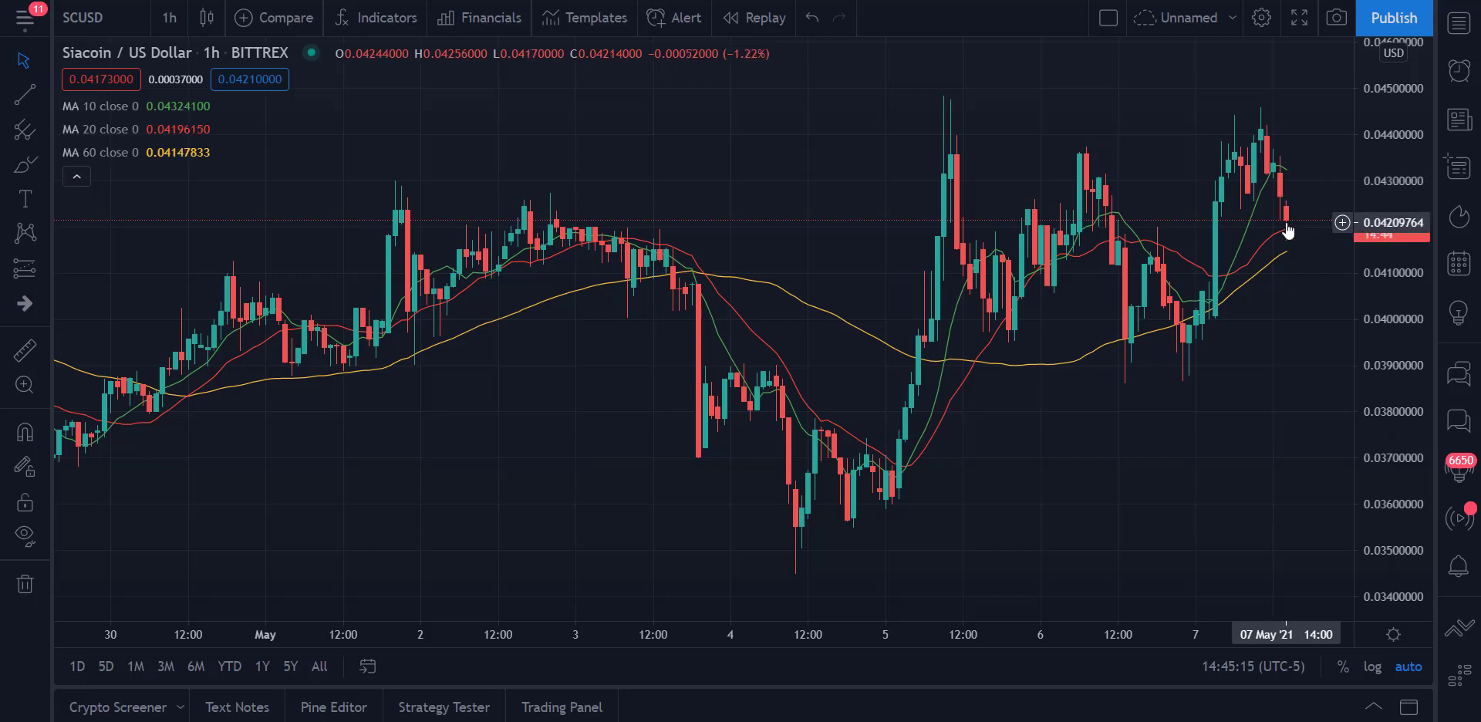
{"action": "left_click", "coordinate": [168, 19]}
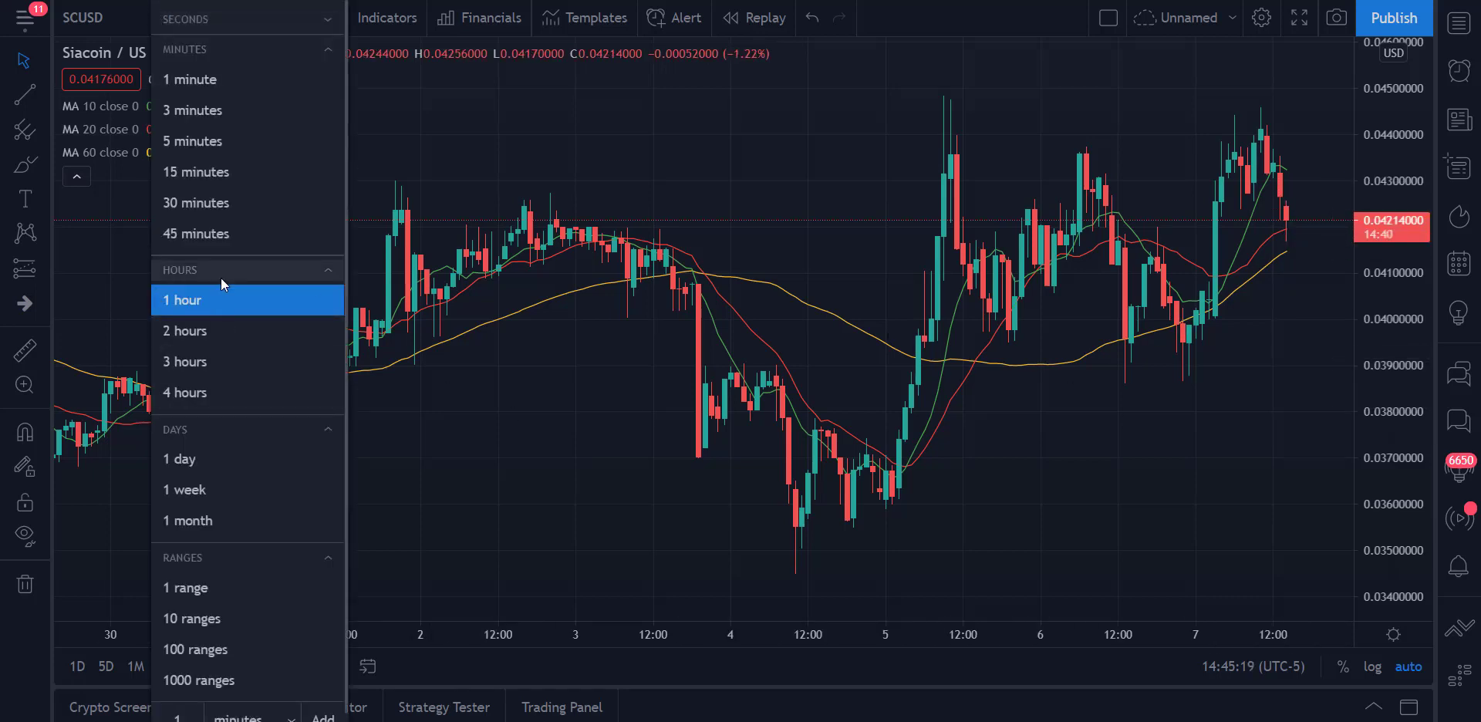
- Switch the chart to 30-minute candles
{"action": "left_click", "coordinate": [225, 202]}
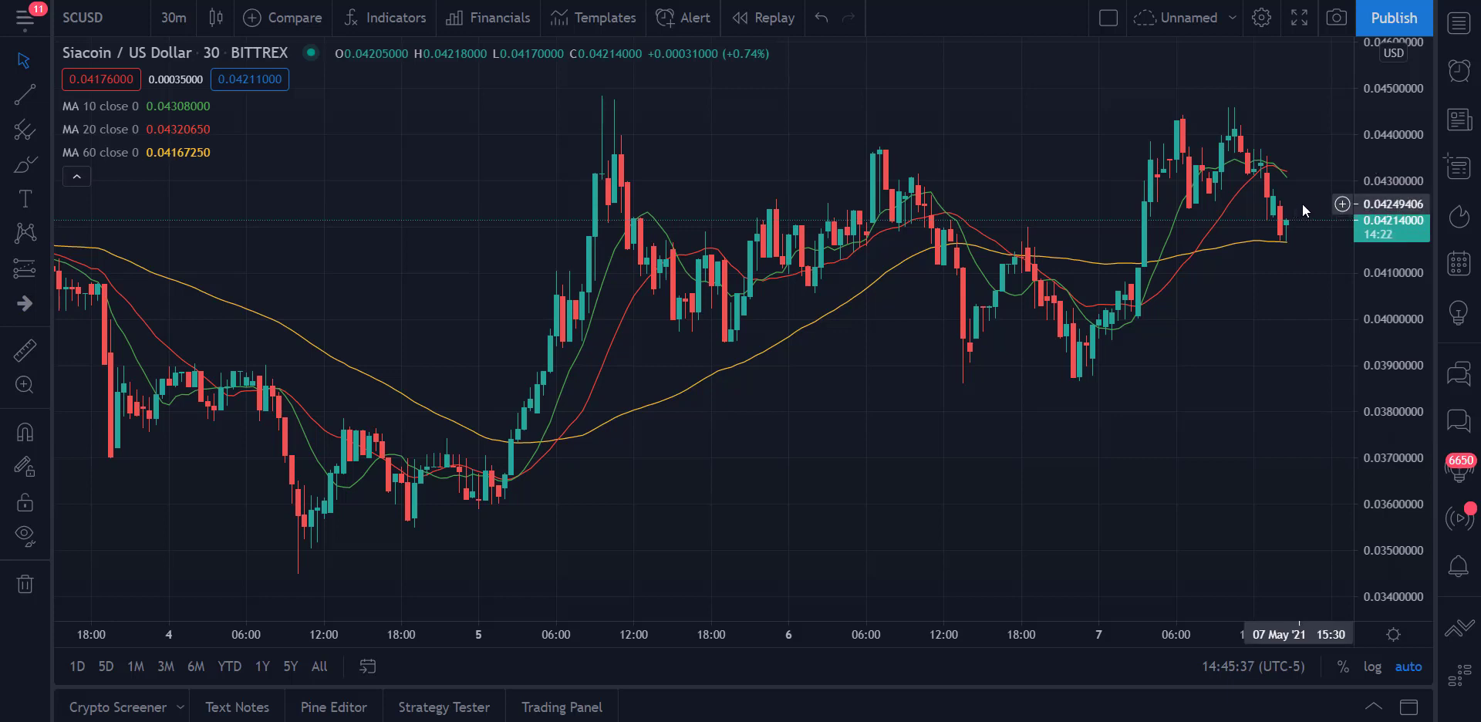
- Change the chart interval from 30 minutes to 15 minutes
{"action": "left_click", "coordinate": [182, 21]}
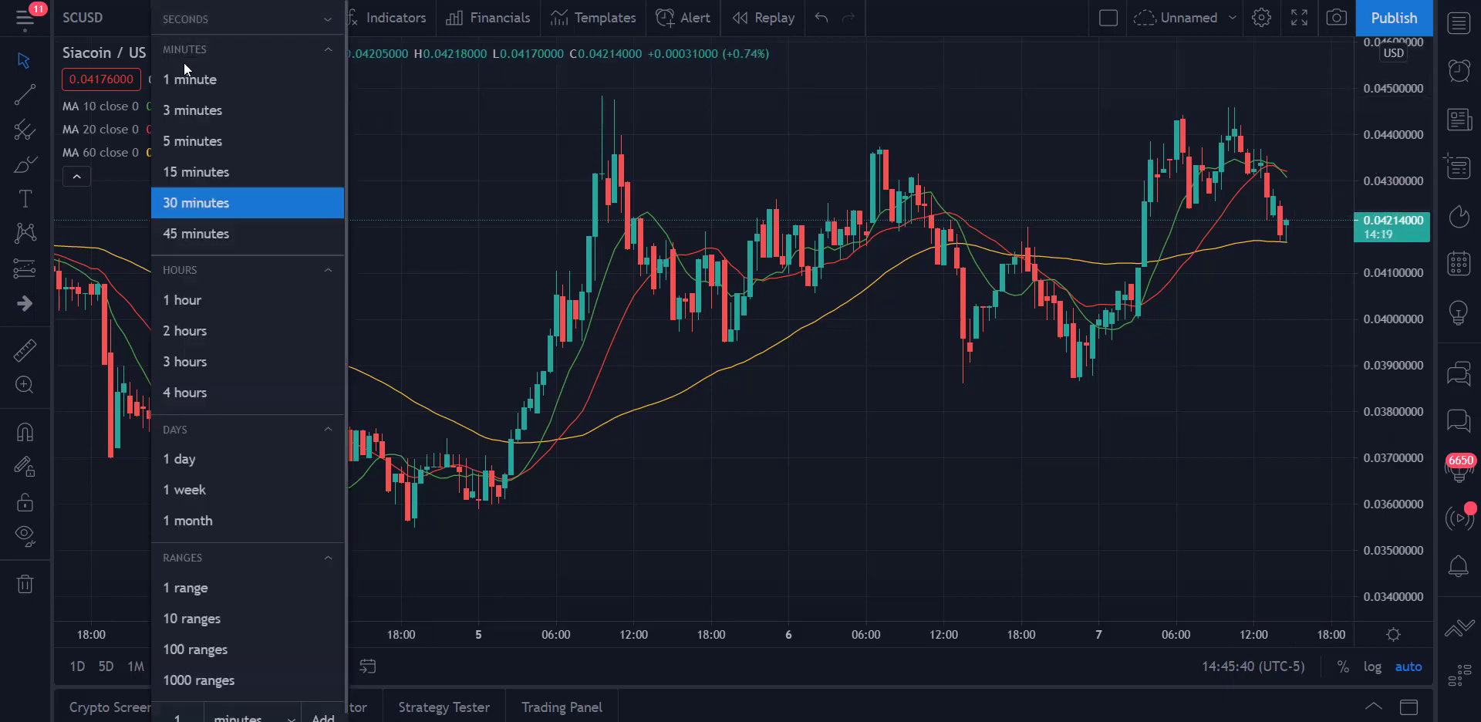
{"action": "left_click", "coordinate": [198, 170]}
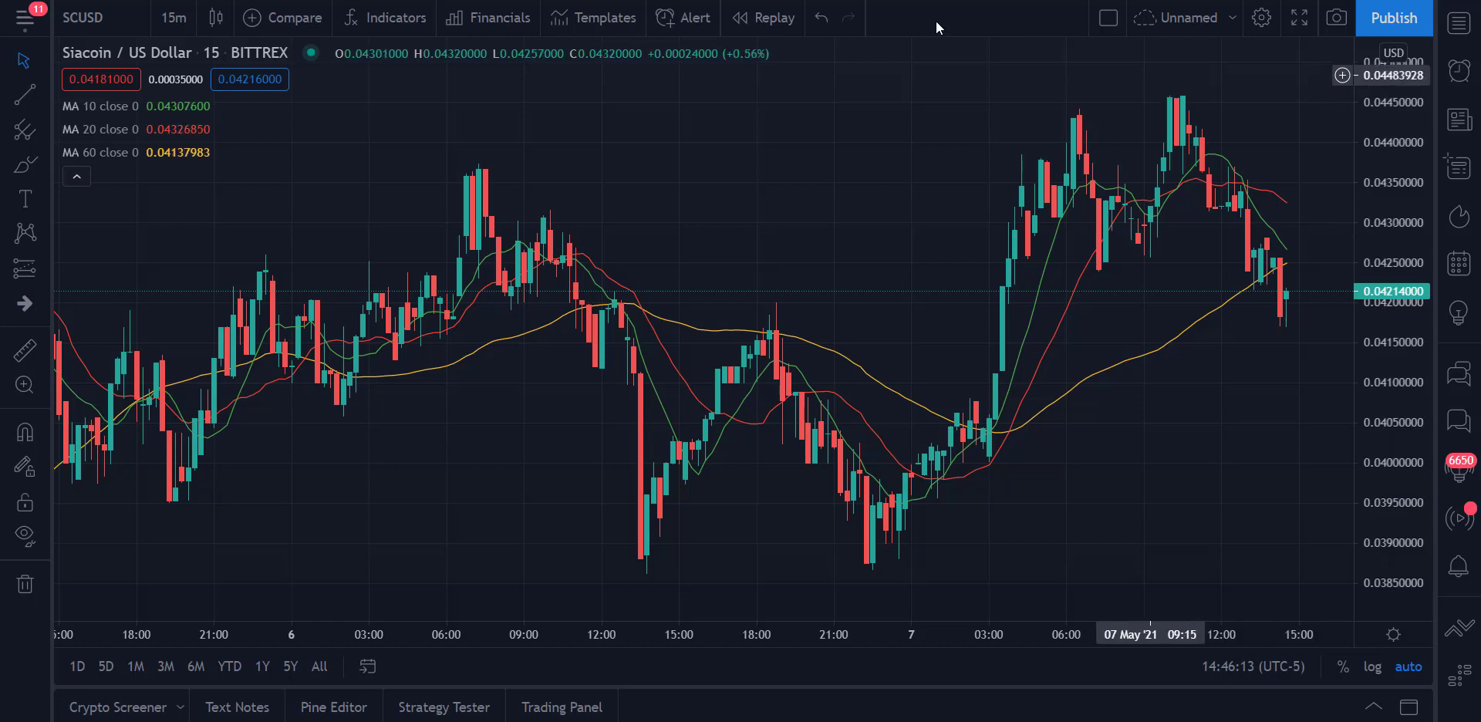
- Return to 1-day candles and remove the 10, 20 and 60 moving averages
{"action": "left_click", "coordinate": [173, 27]}
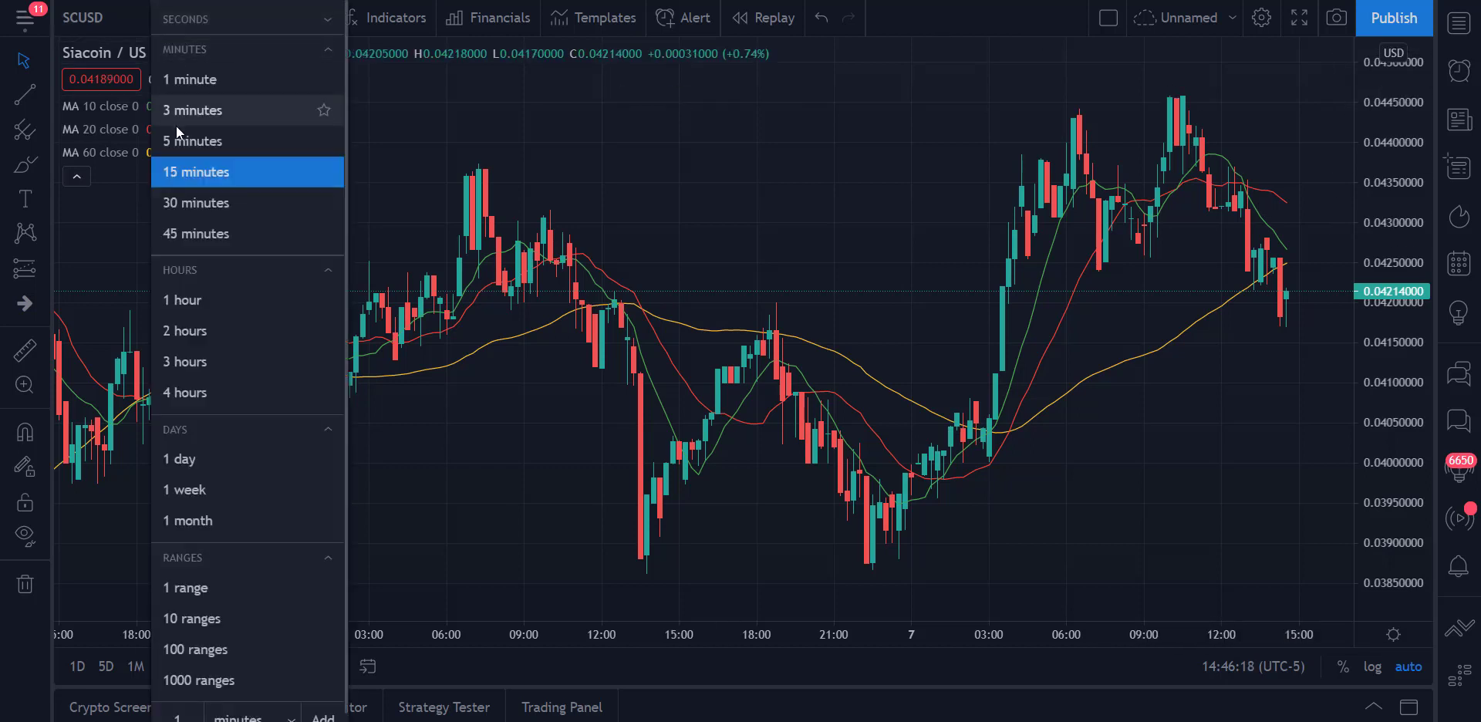
{"action": "left_click", "coordinate": [209, 461]}
{"action": "mouse_move", "coordinate": [232, 112]}
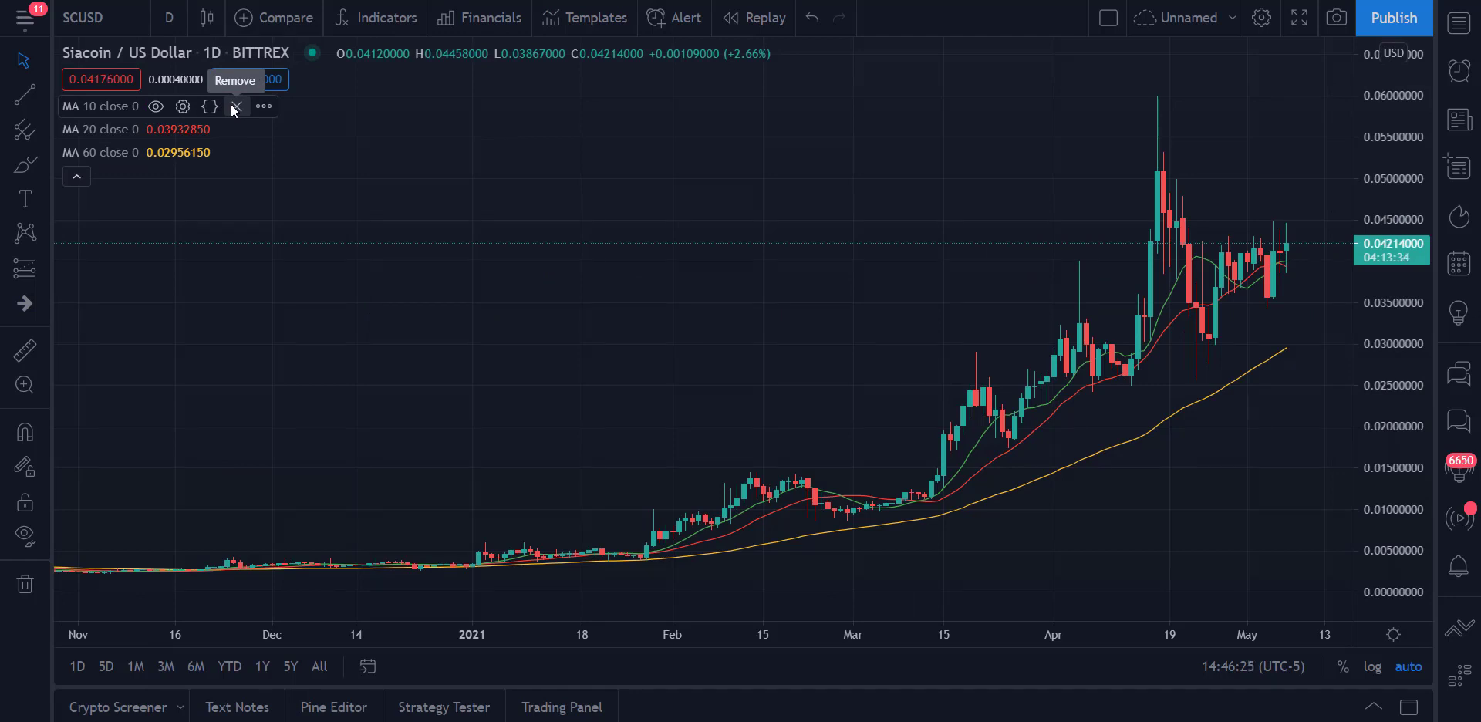
{"action": "left_click", "coordinate": [235, 106]}
{"action": "left_click", "coordinate": [236, 106]}
{"action": "left_click", "coordinate": [235, 106]}
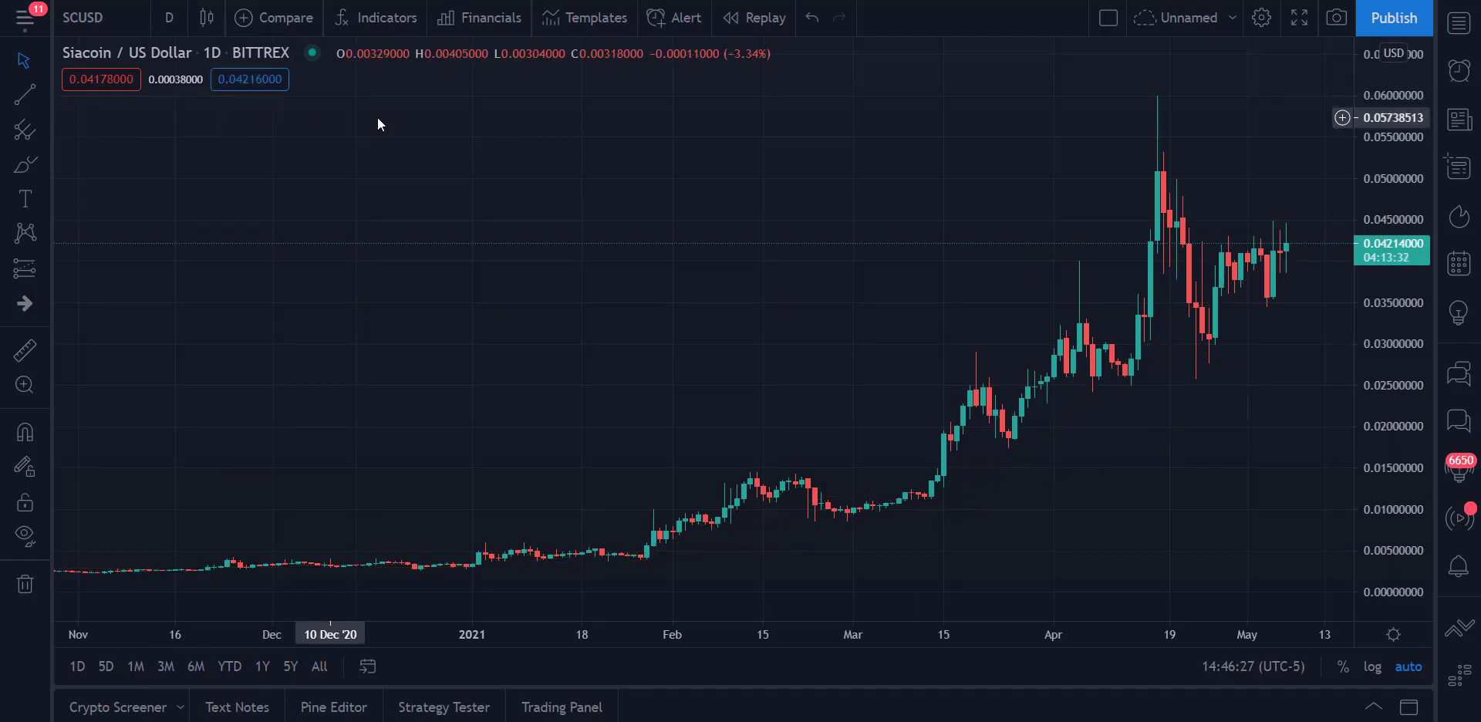
- Add the built-in MACD (12, 26, close, 9) indicator beneath the daily candles
{"action": "left_click", "coordinate": [384, 22]}
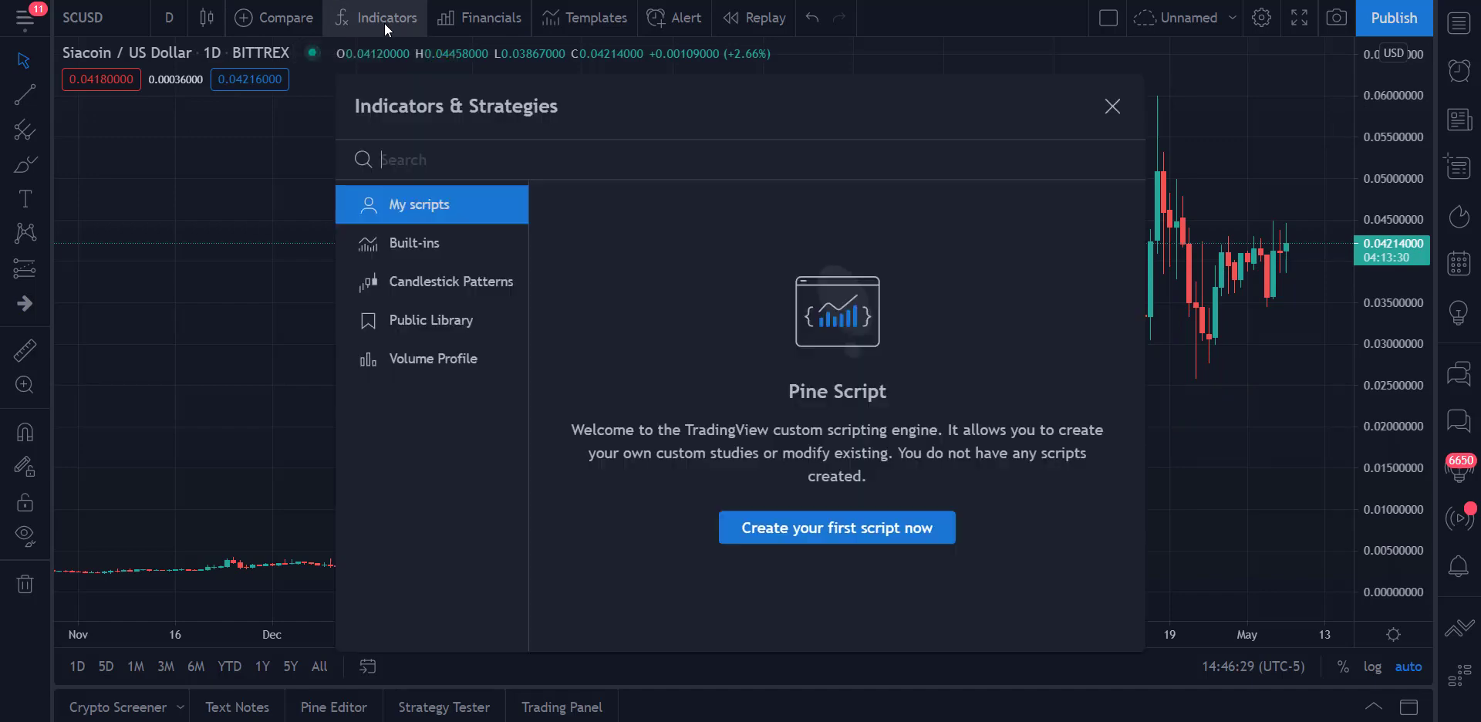
{"action": "type", "text": "macd"}
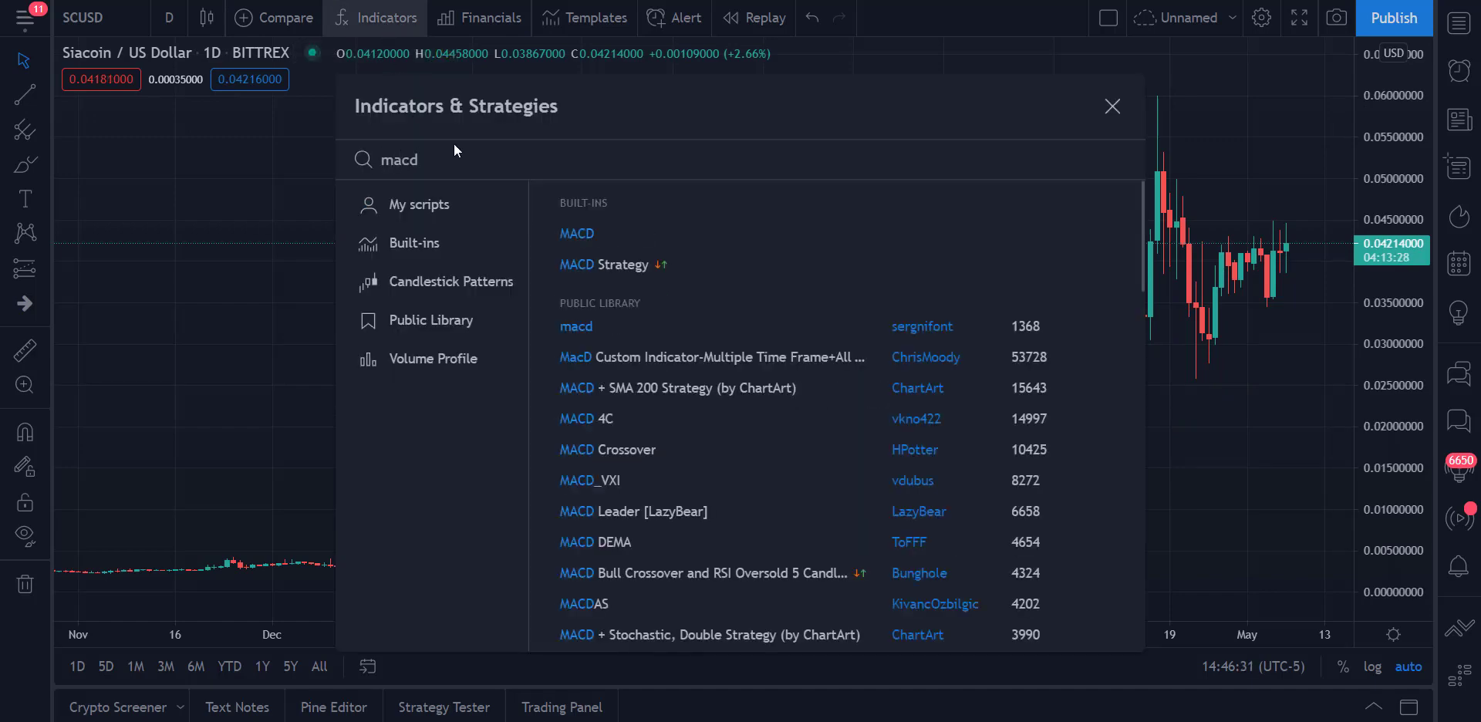
{"action": "left_click", "coordinate": [603, 237]}
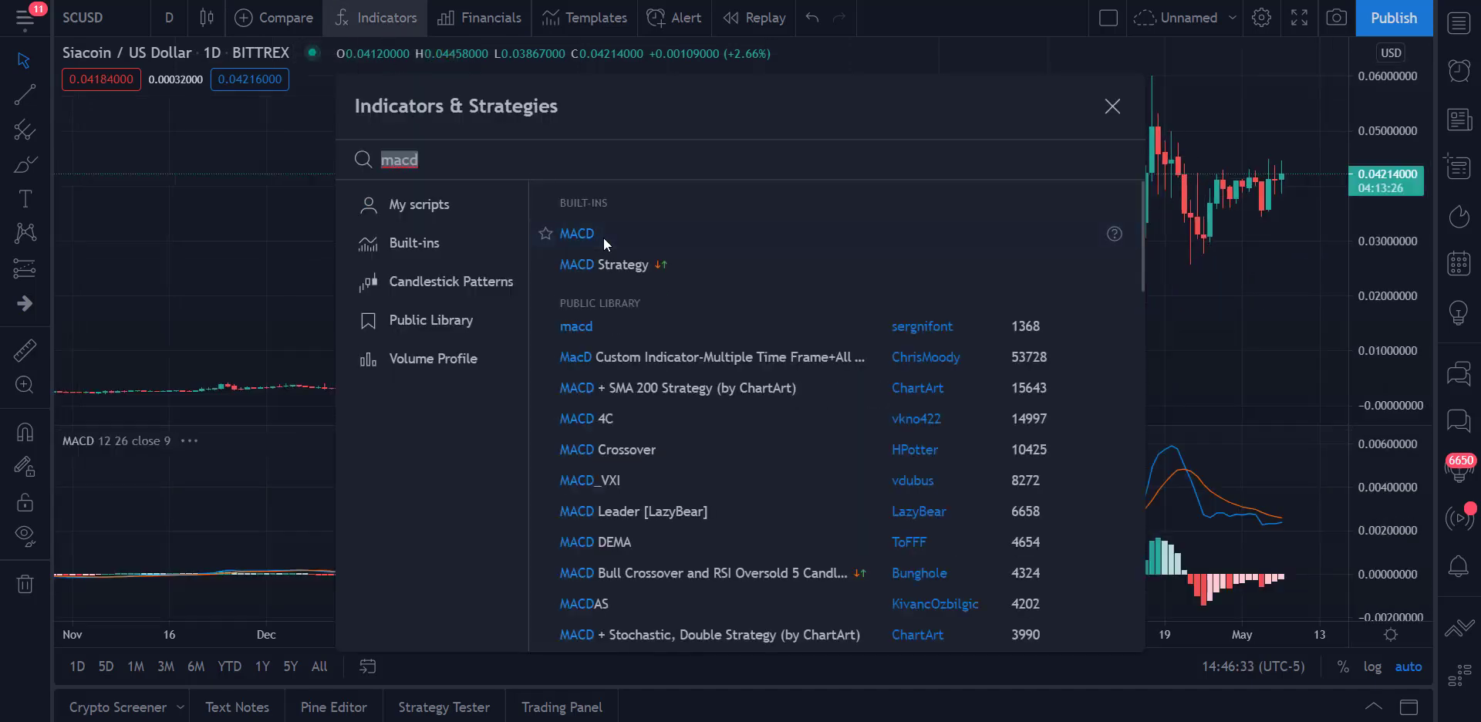
{"action": "left_click", "coordinate": [1113, 107]}
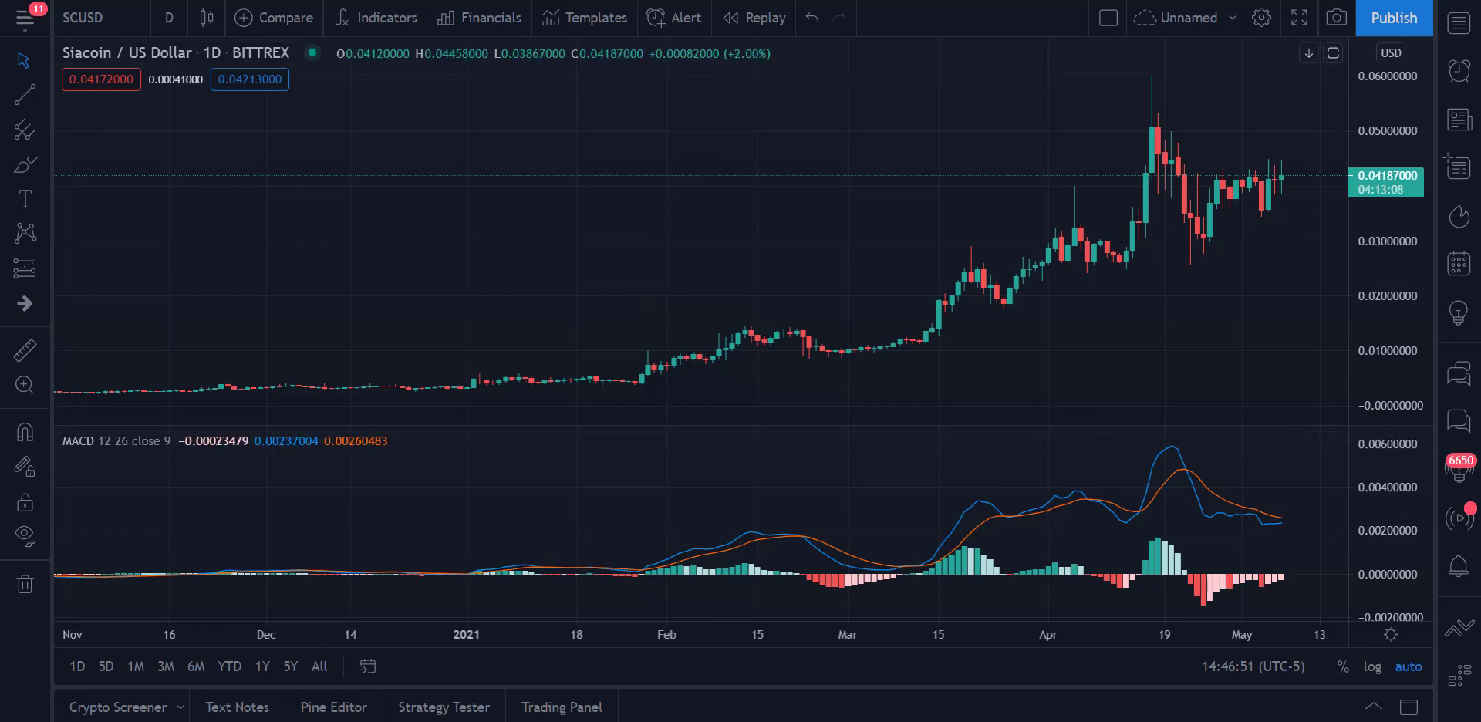
{"action": "left_click", "coordinate": [173, 13]}
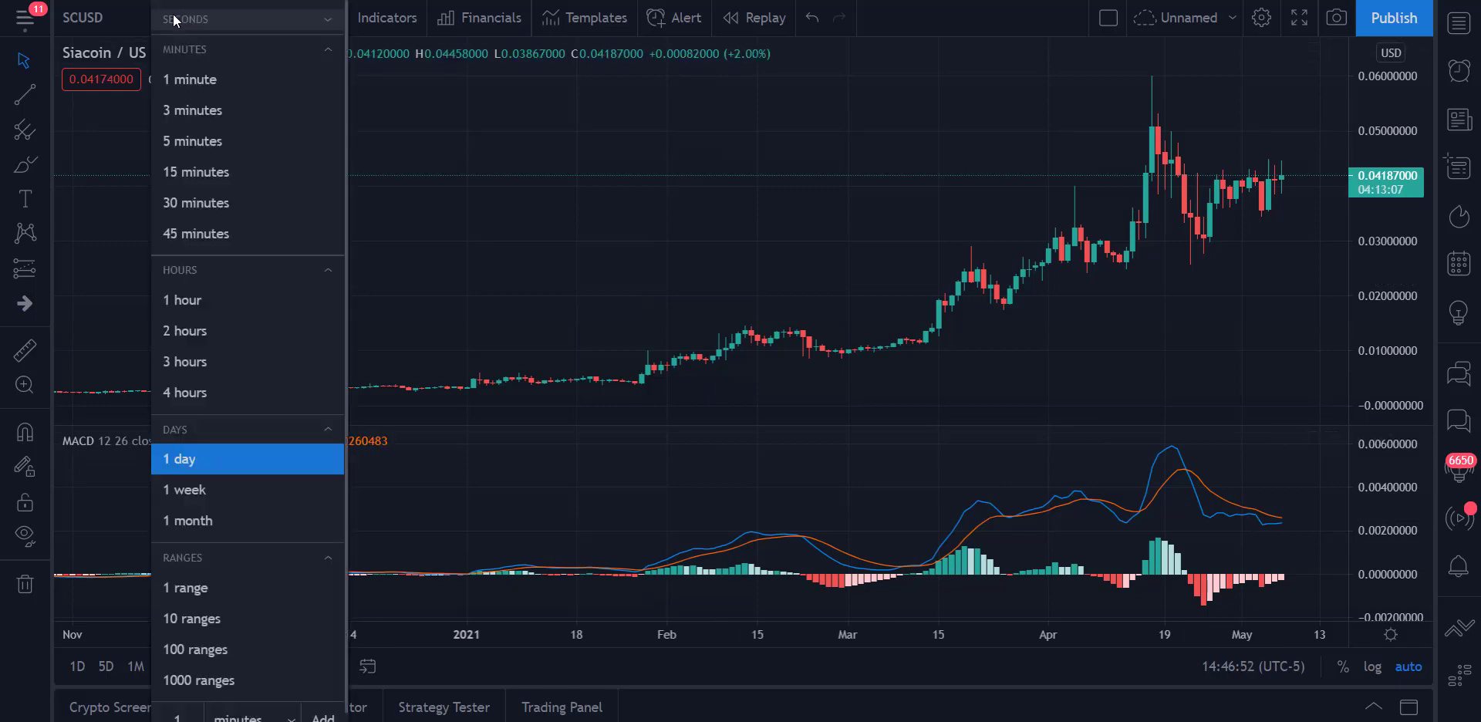
- Switch the chart to 1-hour candles, then to 30-minute candles
{"action": "left_click", "coordinate": [207, 299]}
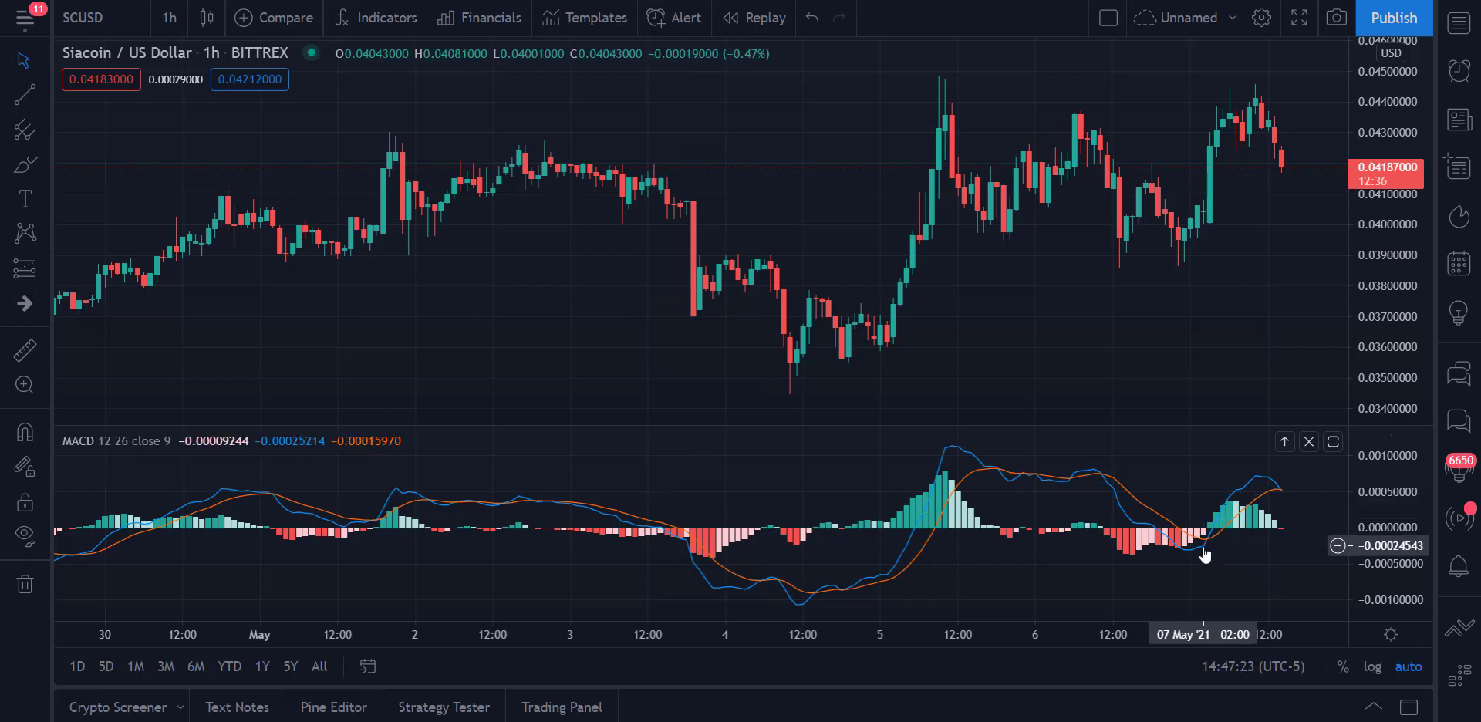
{"action": "left_click", "coordinate": [172, 24]}
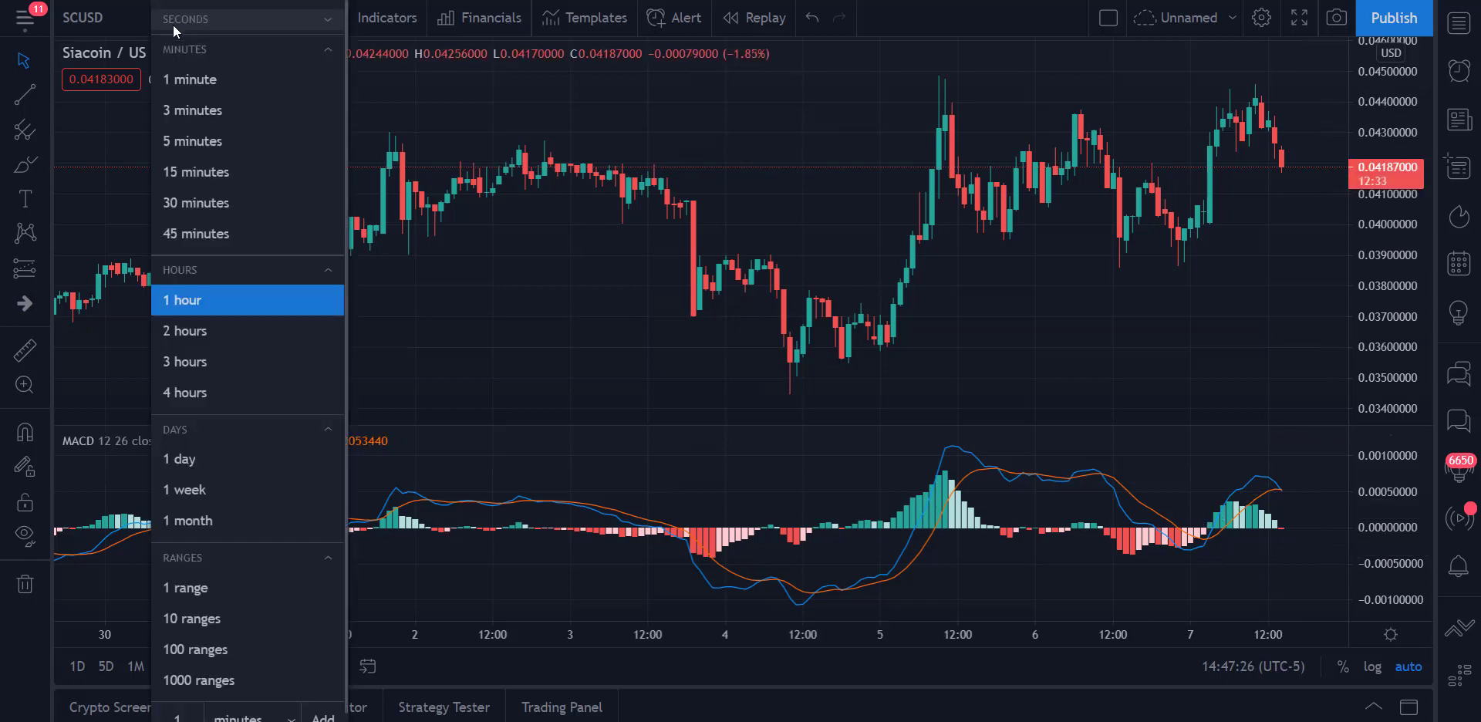
{"action": "left_click", "coordinate": [205, 203]}
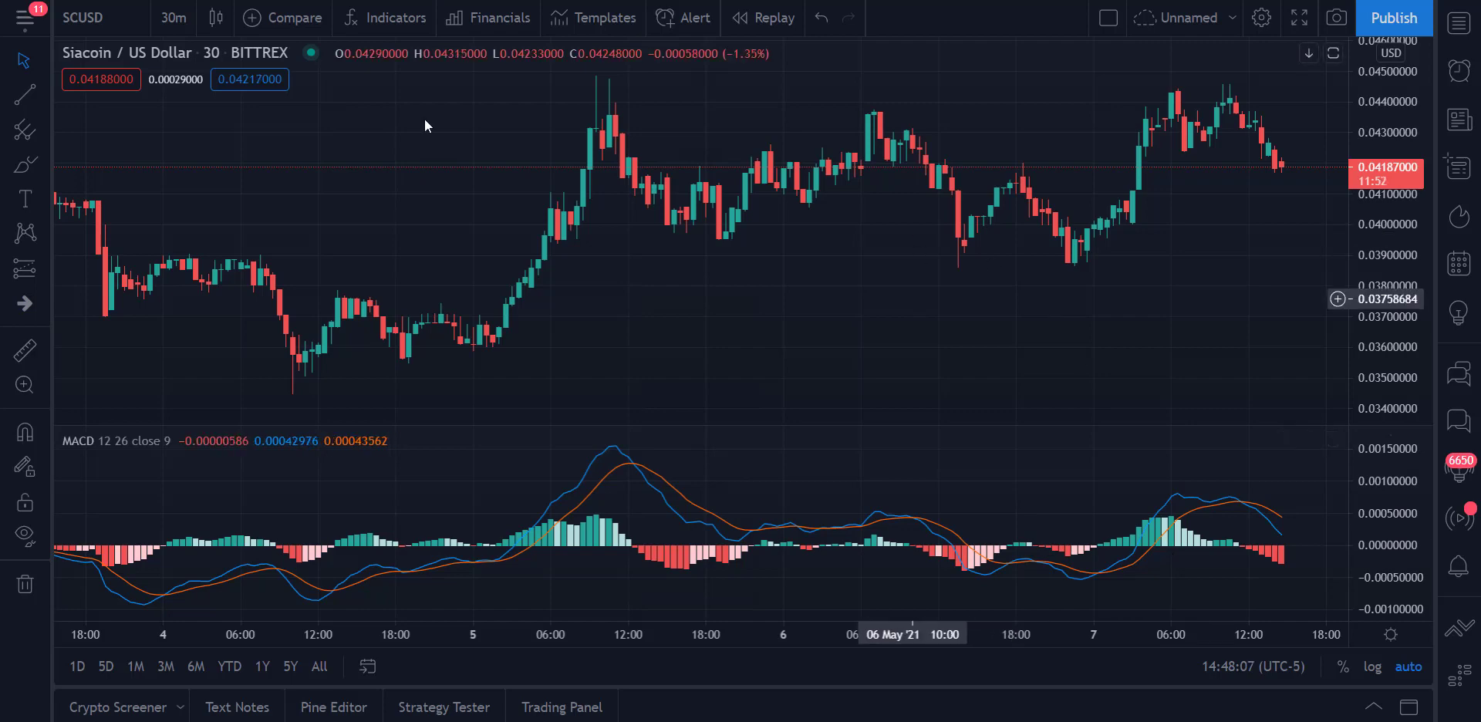
- View 15-minute candles, go back to 1-day, and delete the MACD pane
{"action": "left_click", "coordinate": [165, 22]}
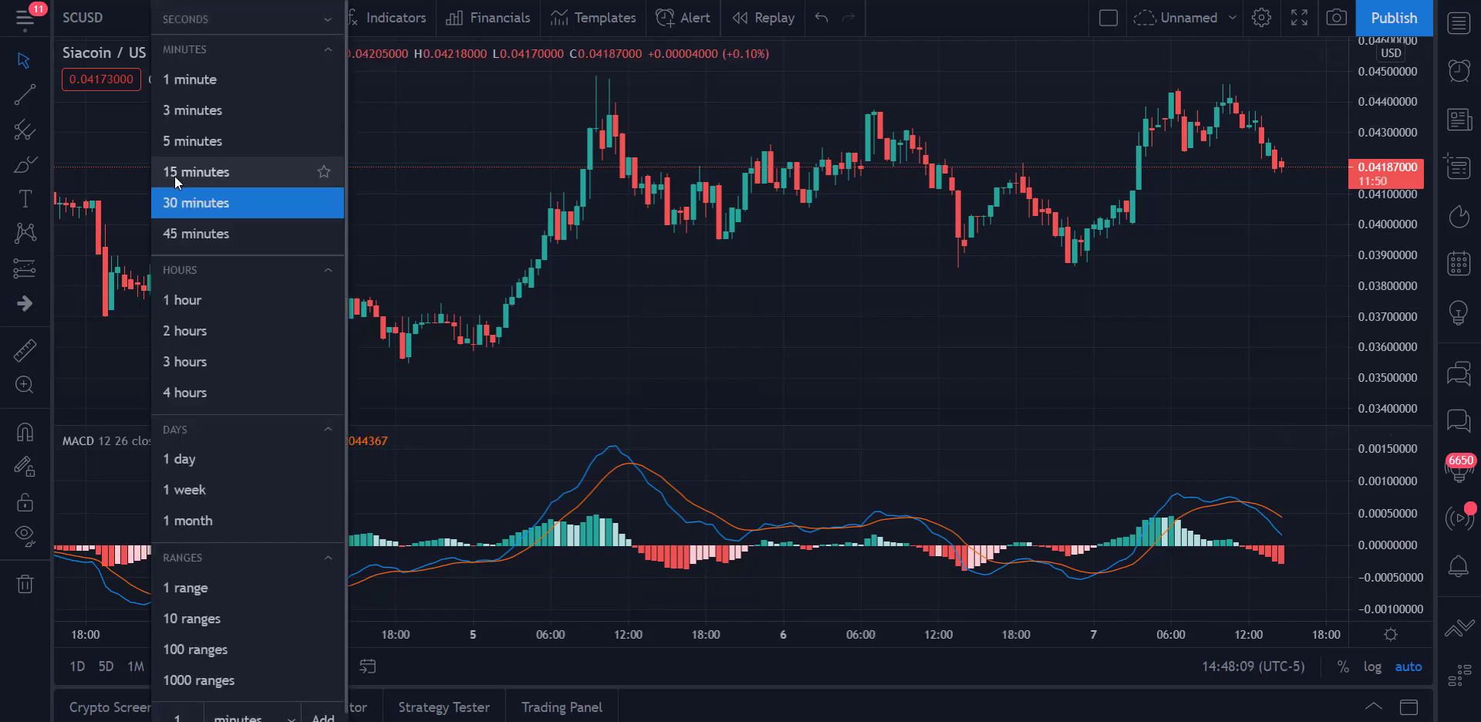
{"action": "left_click", "coordinate": [174, 173]}
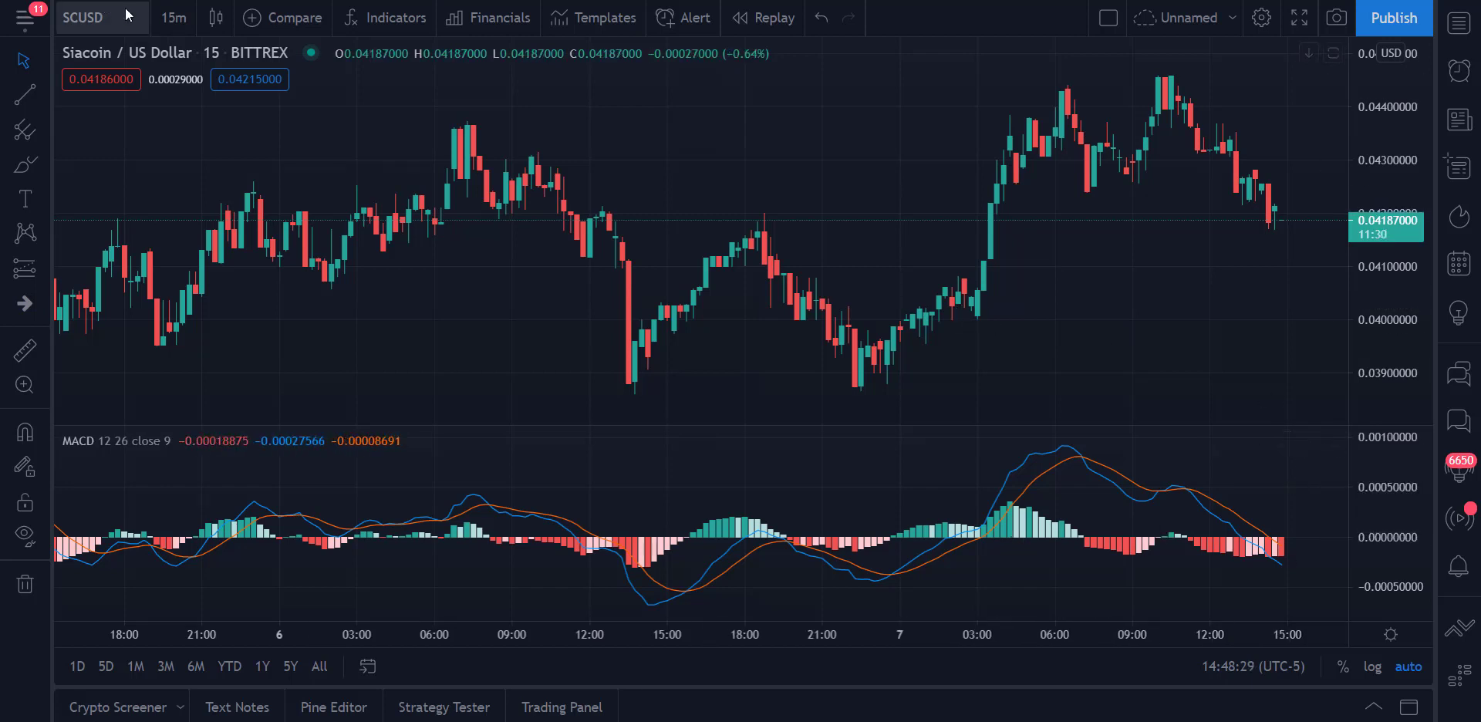
{"action": "left_click", "coordinate": [172, 19]}
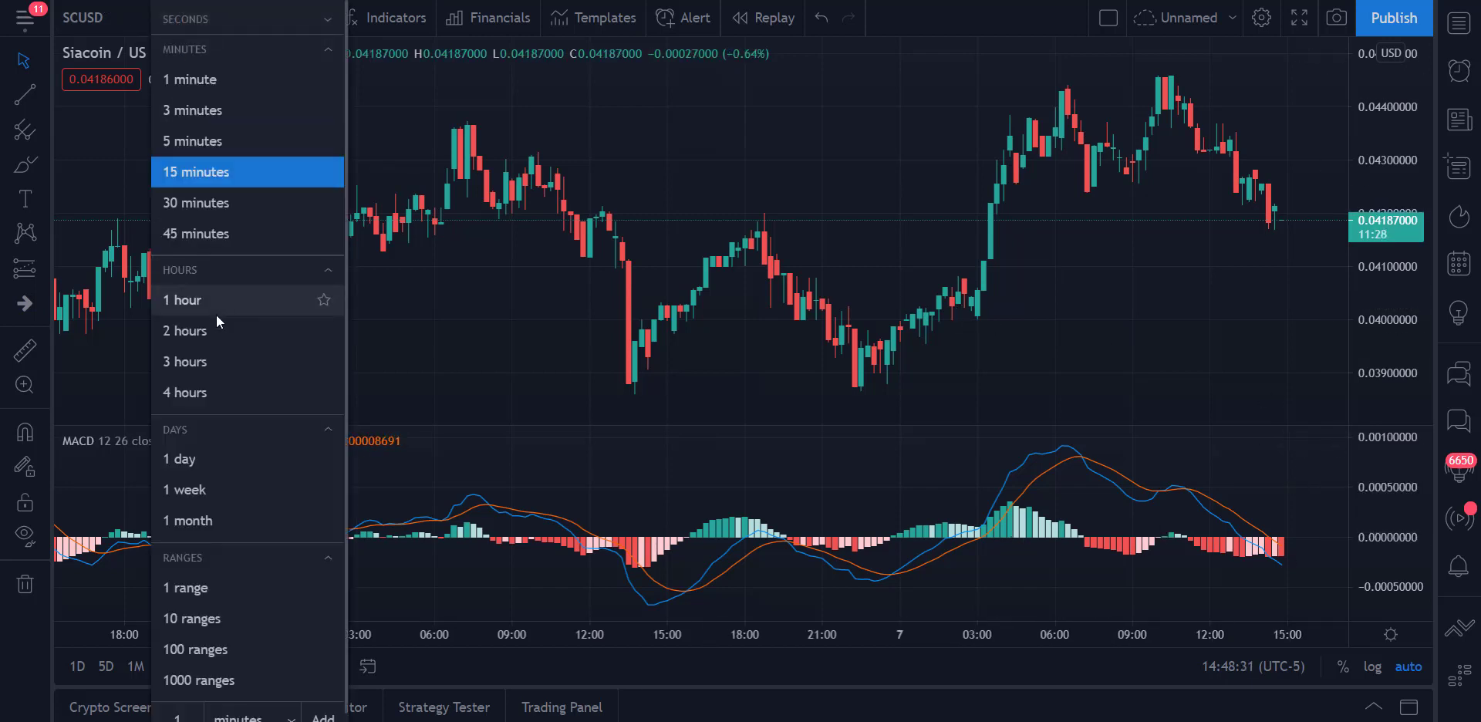
{"action": "left_click", "coordinate": [233, 455]}
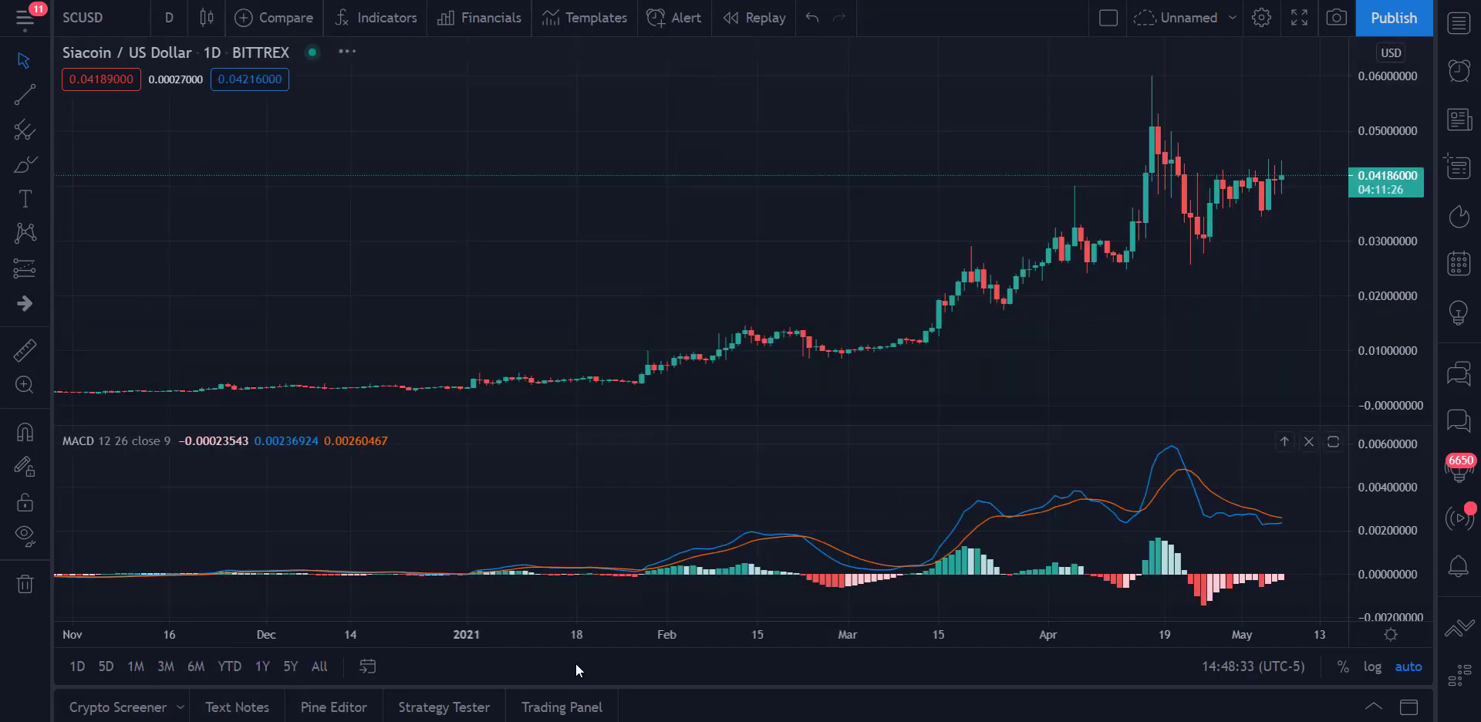
{"action": "left_click", "coordinate": [1308, 440]}
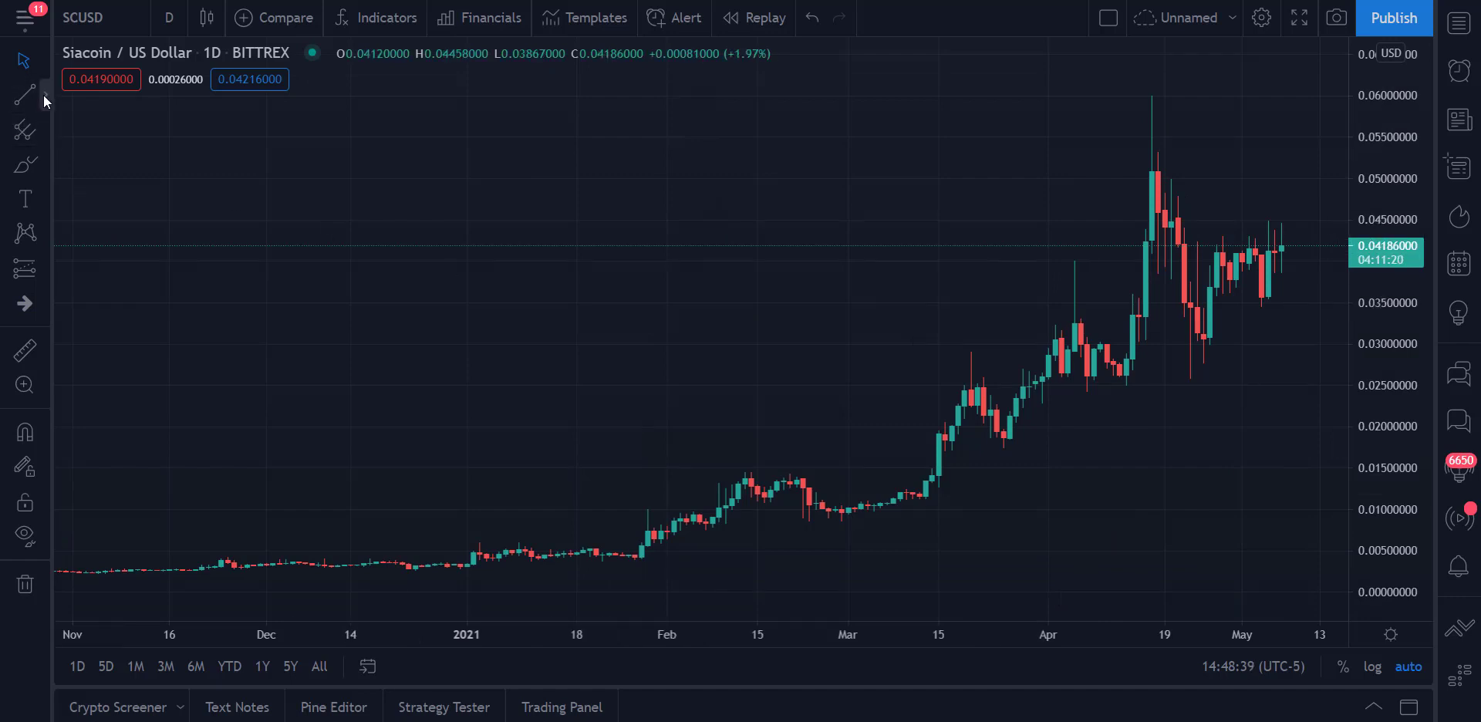
{"action": "left_click", "coordinate": [43, 95]}
{"action": "left_click", "coordinate": [113, 522]}
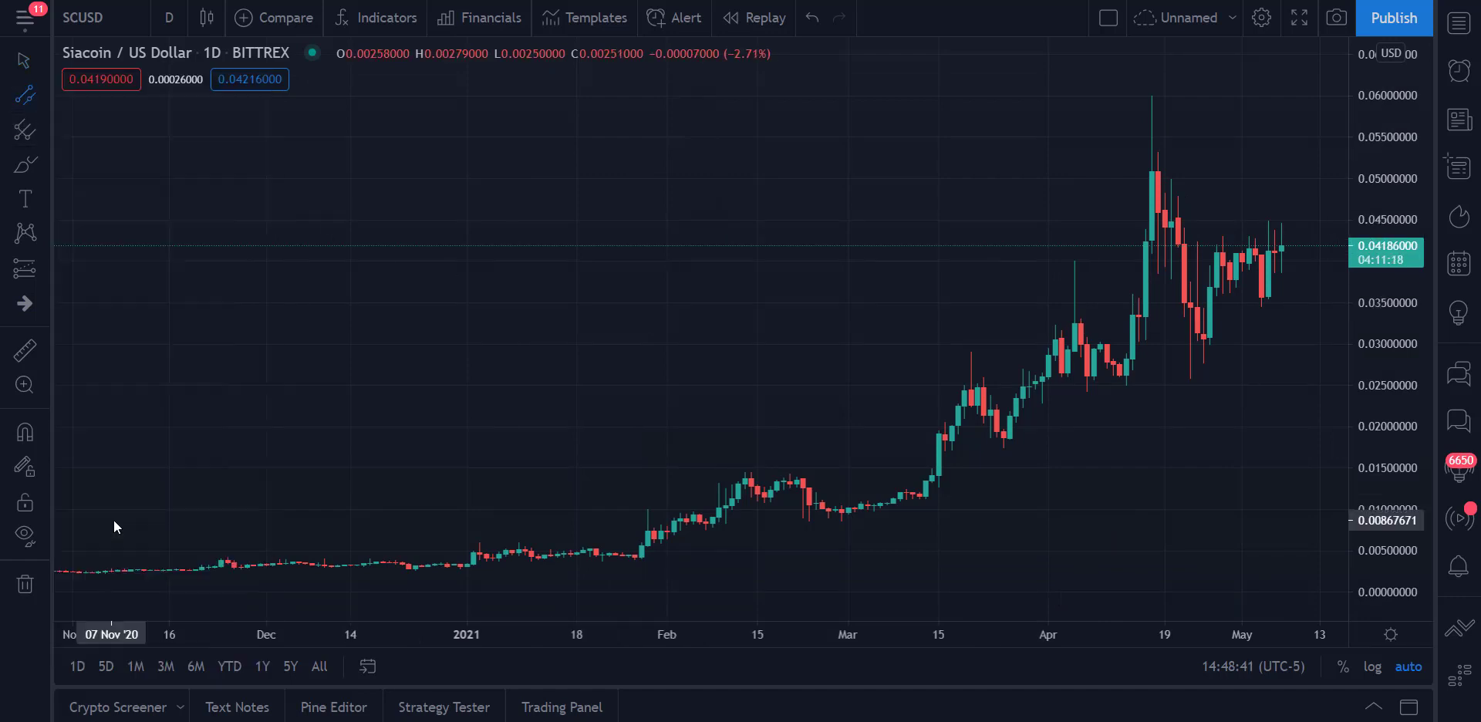
{"action": "left_click", "coordinate": [918, 503]}
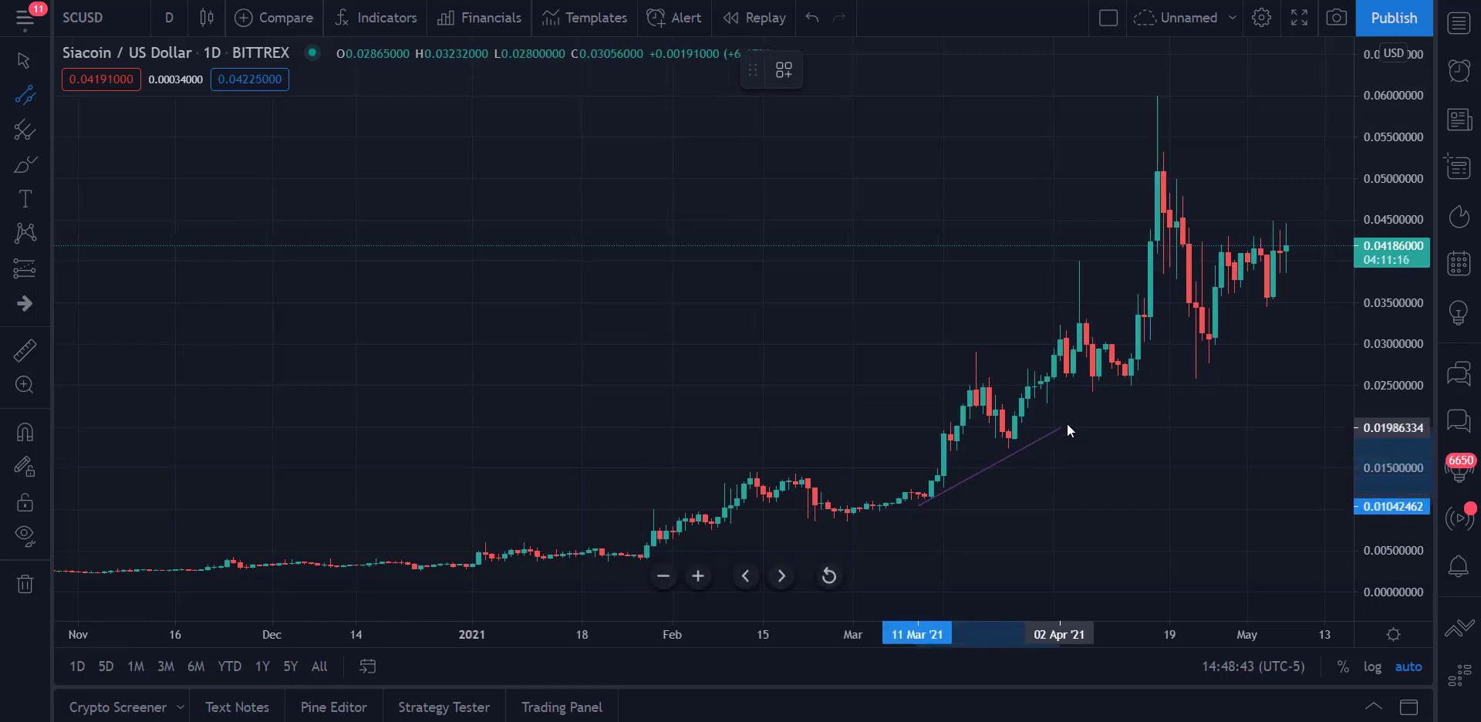
{"action": "left_click", "coordinate": [1293, 285]}
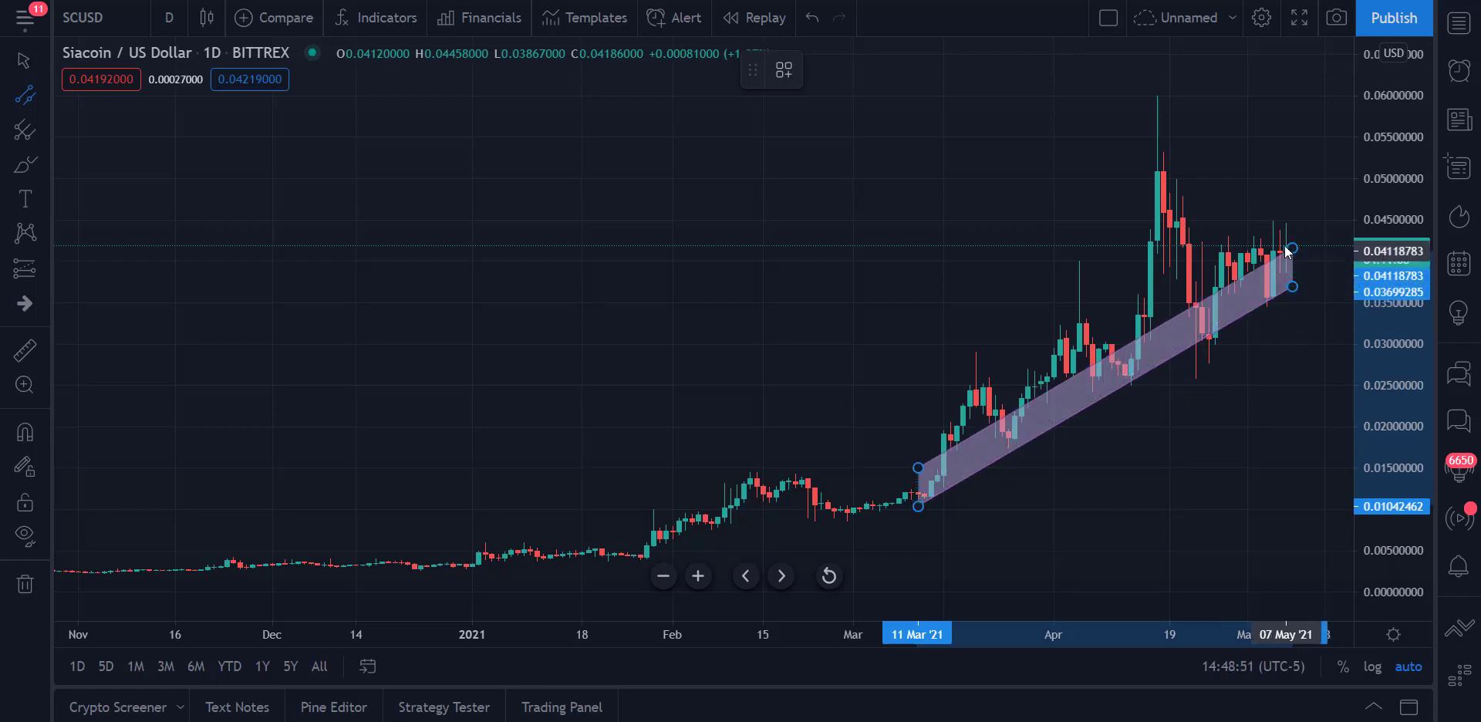
{"action": "left_click", "coordinate": [1268, 211]}
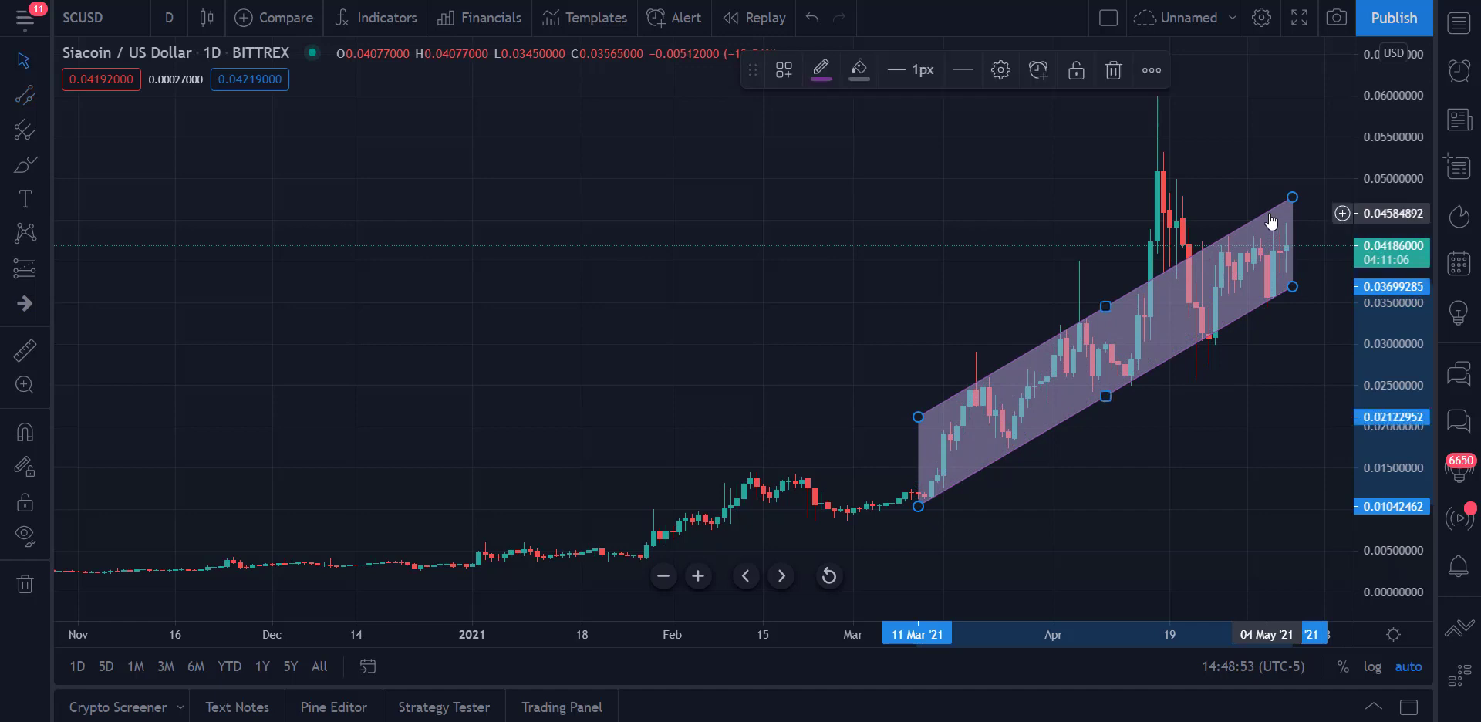
{"action": "left_click", "coordinate": [1210, 433]}
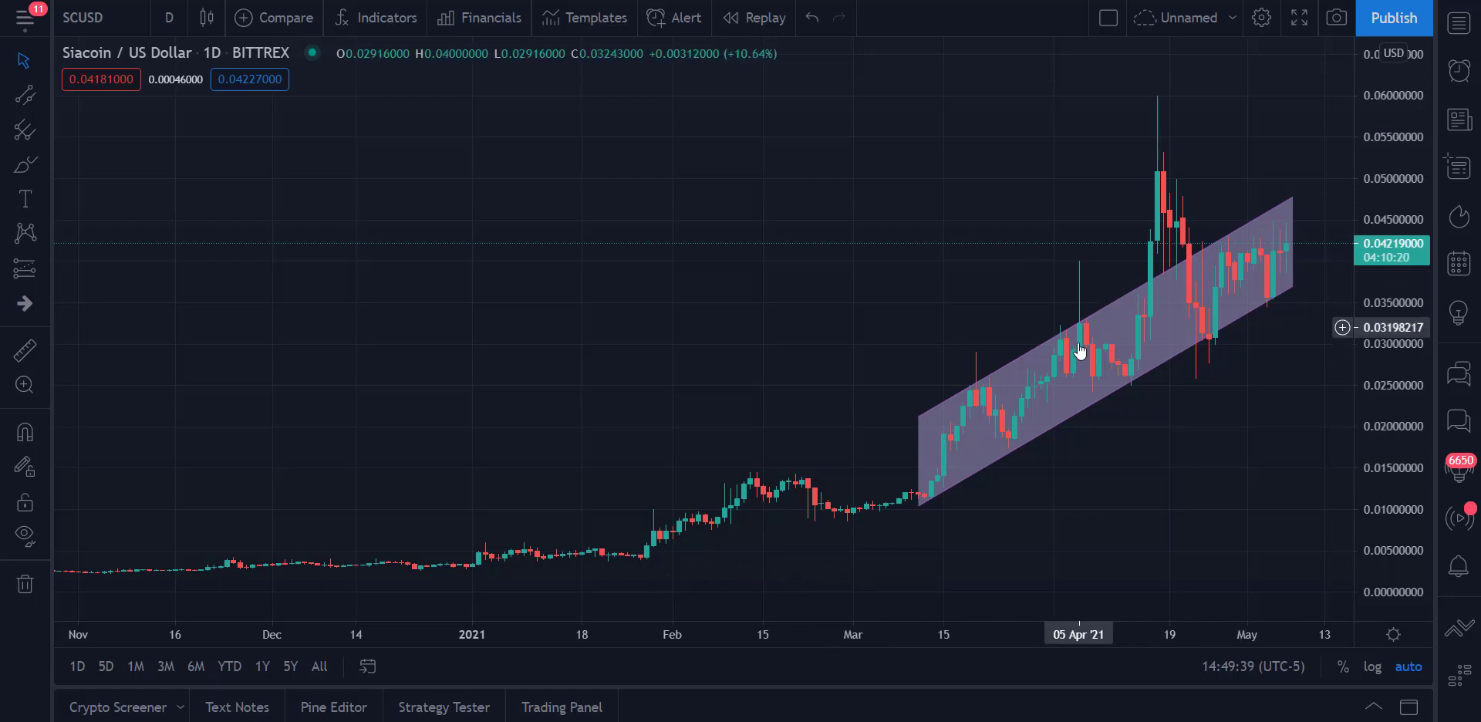
{"action": "left_click", "coordinate": [1140, 293]}
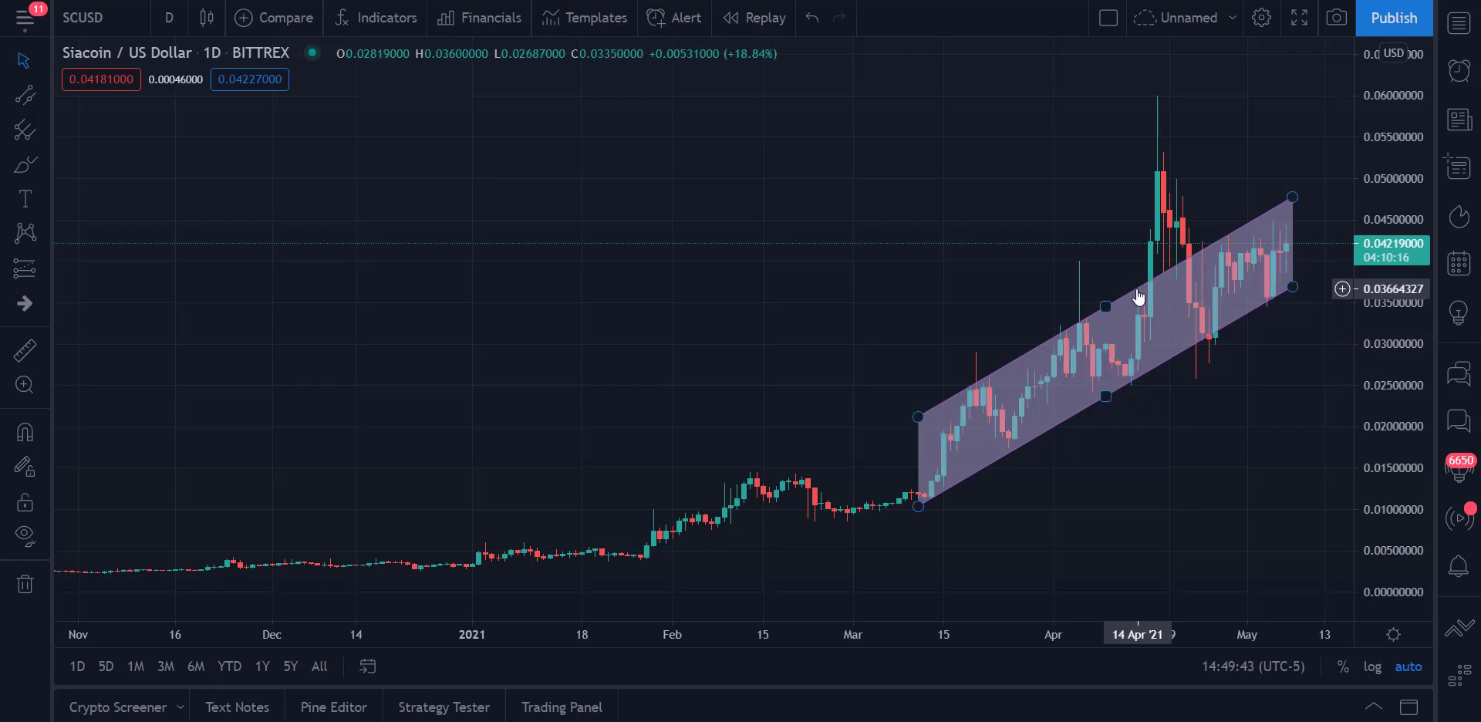
{"action": "left_click", "coordinate": [1139, 294]}
{"action": "key", "text": "Delete"}
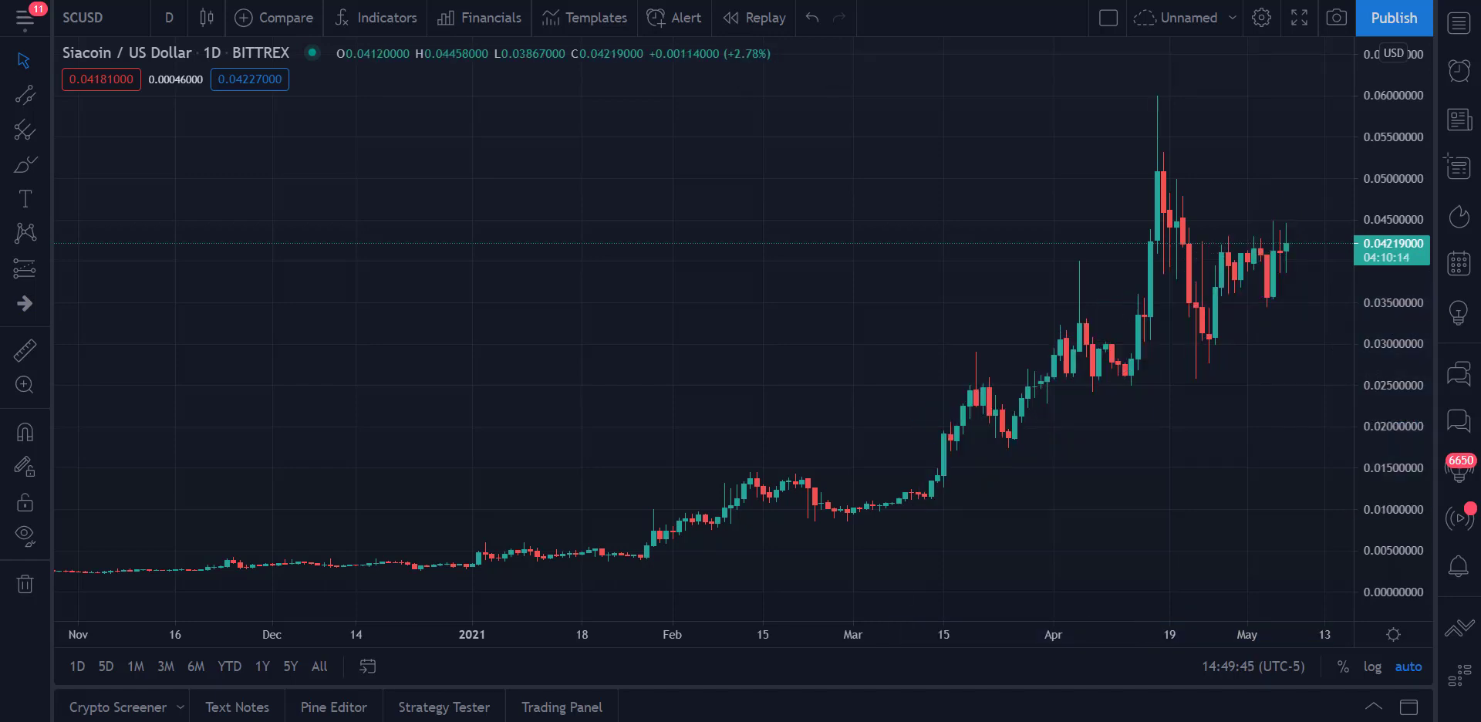
- Zoom in on the March to May price action and pick the Fib Retracement tool
{"action": "left_click_drag", "start_coordinate": [799, 640], "coordinate": [8, 498]}
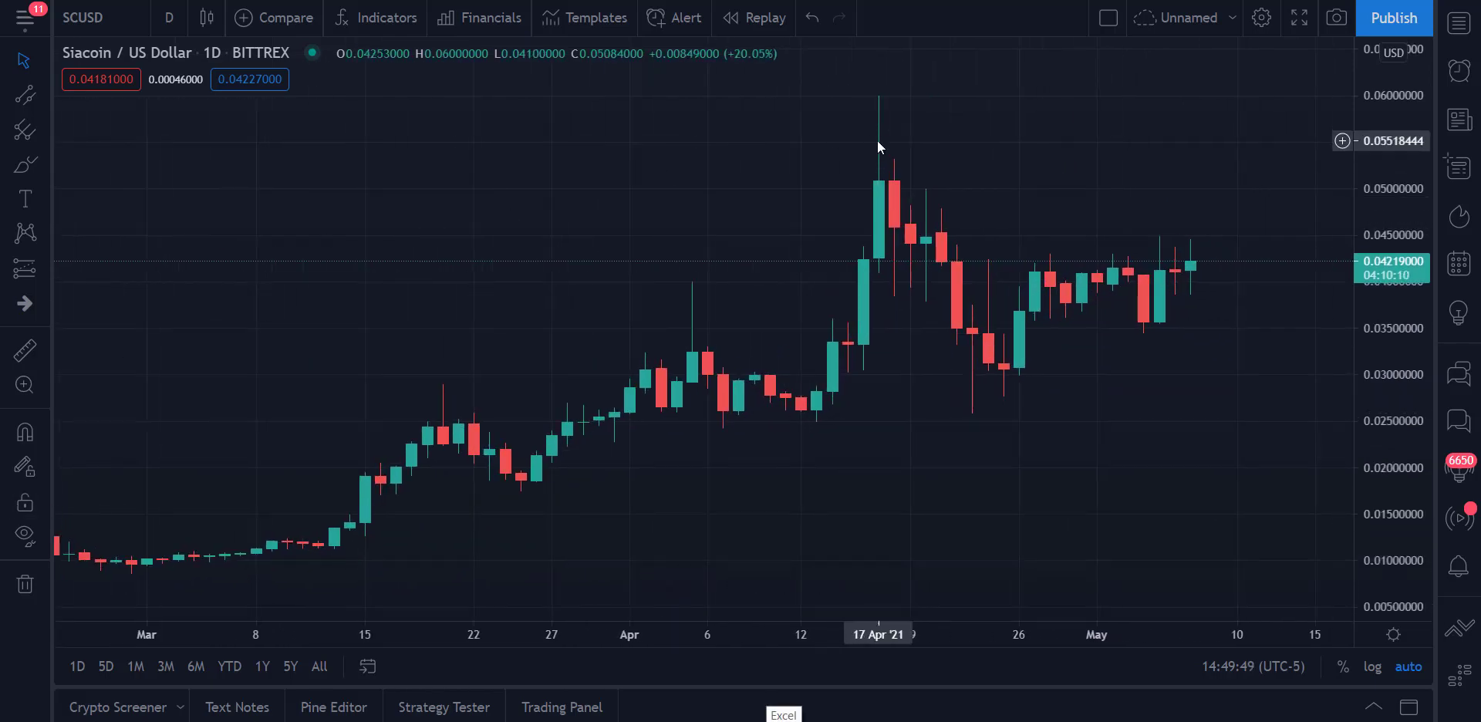
{"action": "left_click", "coordinate": [43, 131]}
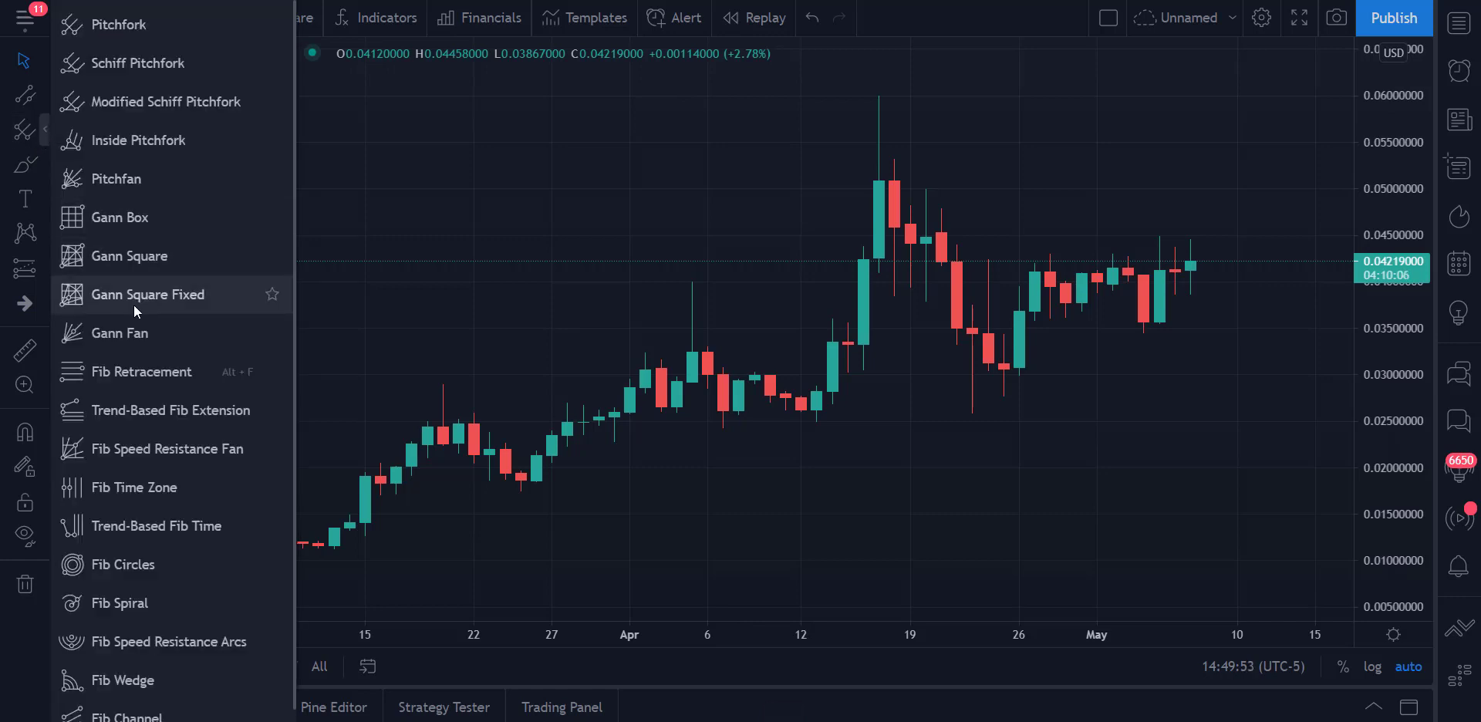
{"action": "left_click", "coordinate": [155, 381]}
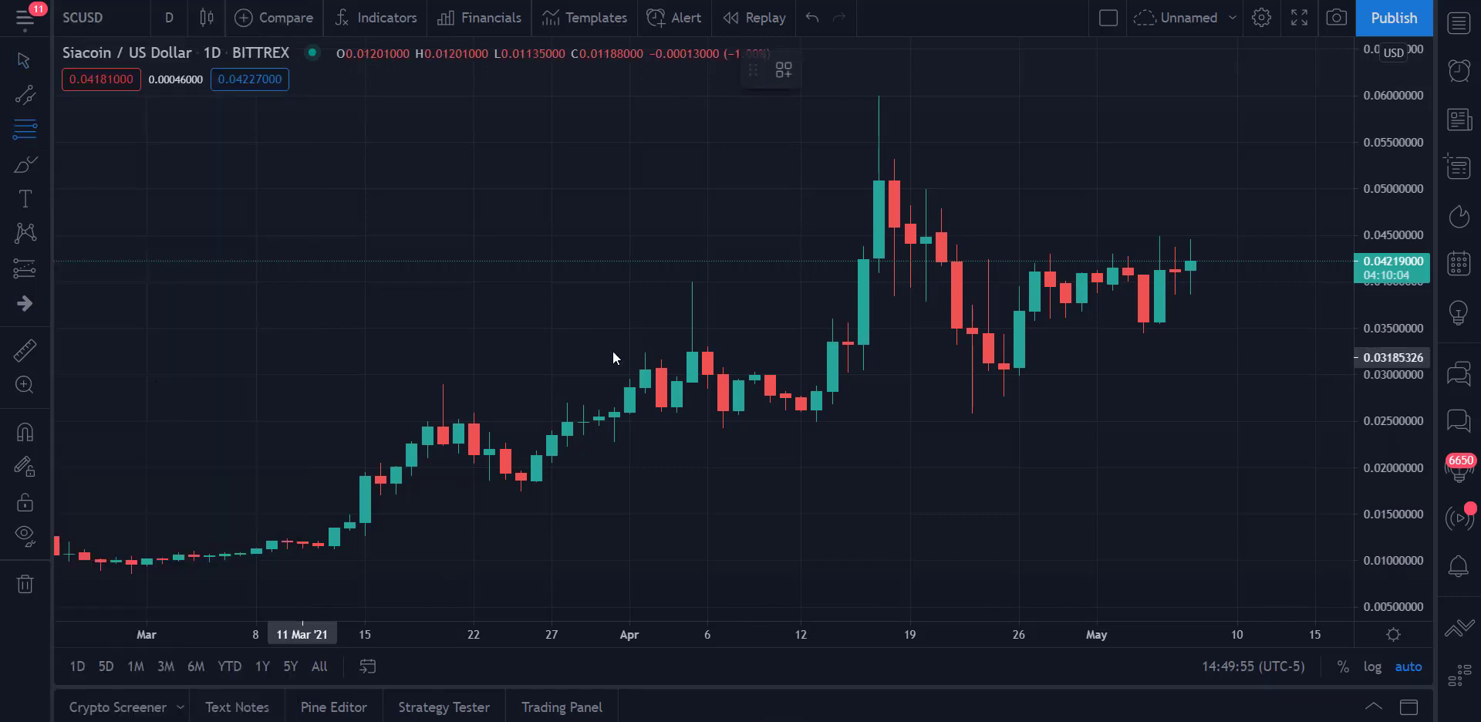
- Draw a Fib retracement from the 0.05985068 mid-April high down to 0.02594269, then select it
{"action": "left_click", "coordinate": [879, 98]}
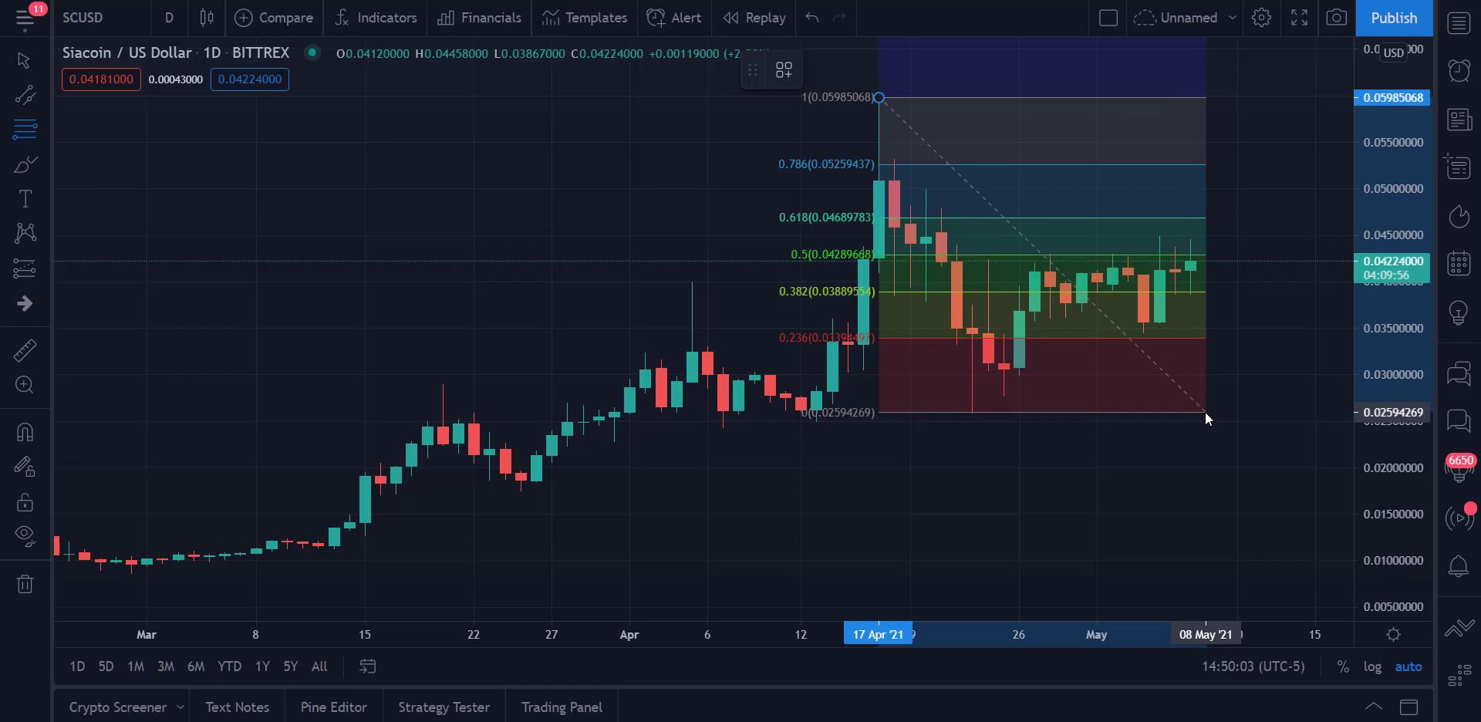
{"action": "left_click", "coordinate": [1205, 412]}
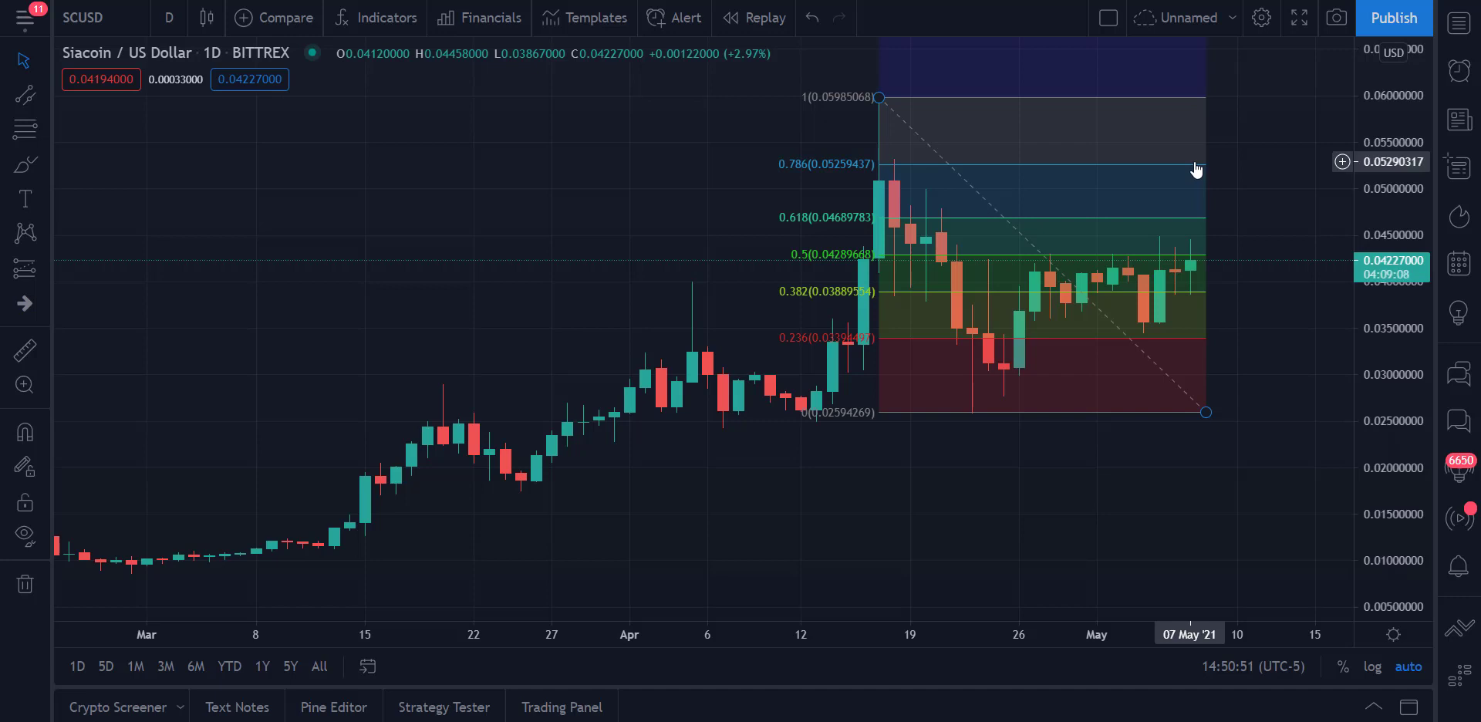
{"action": "left_click", "coordinate": [1078, 173]}
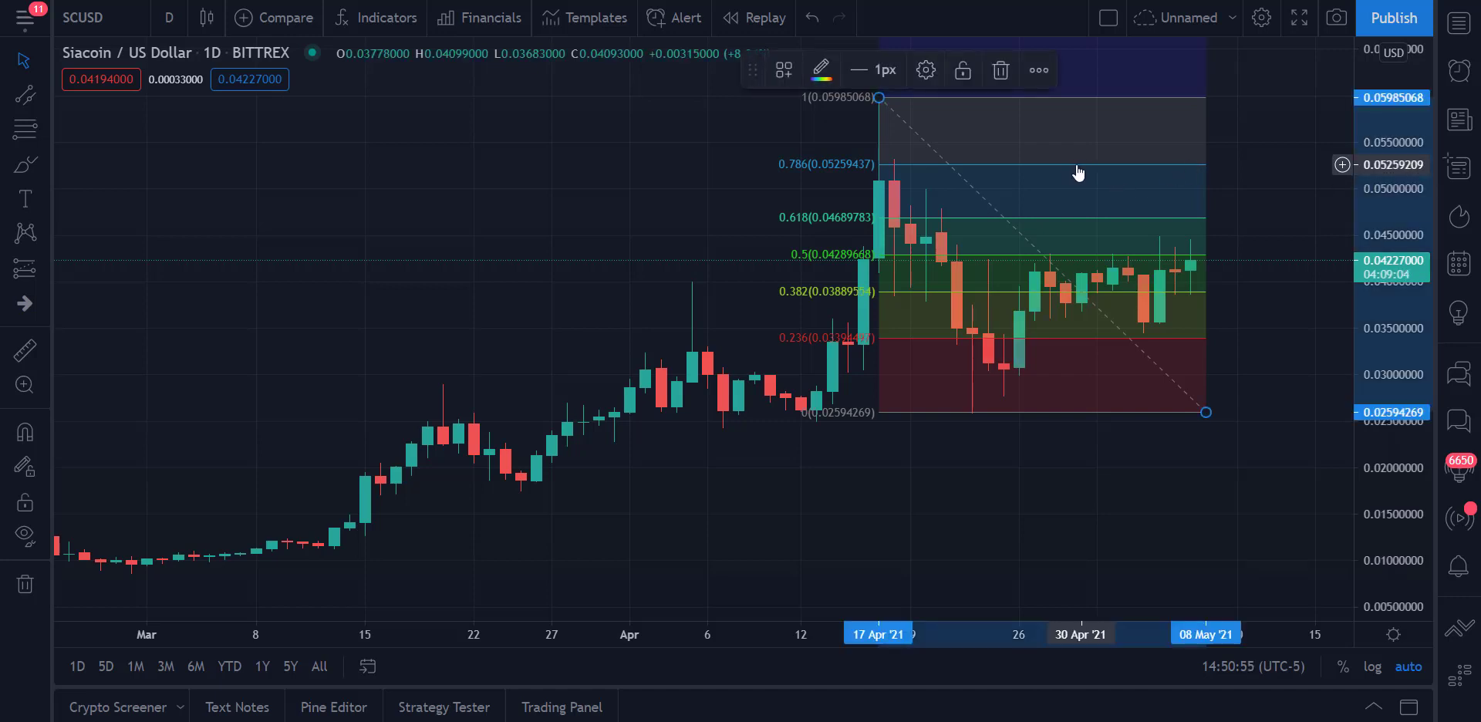
- Delete the selected Fib retracement with the Delete key
{"action": "key", "text": "Delete"}
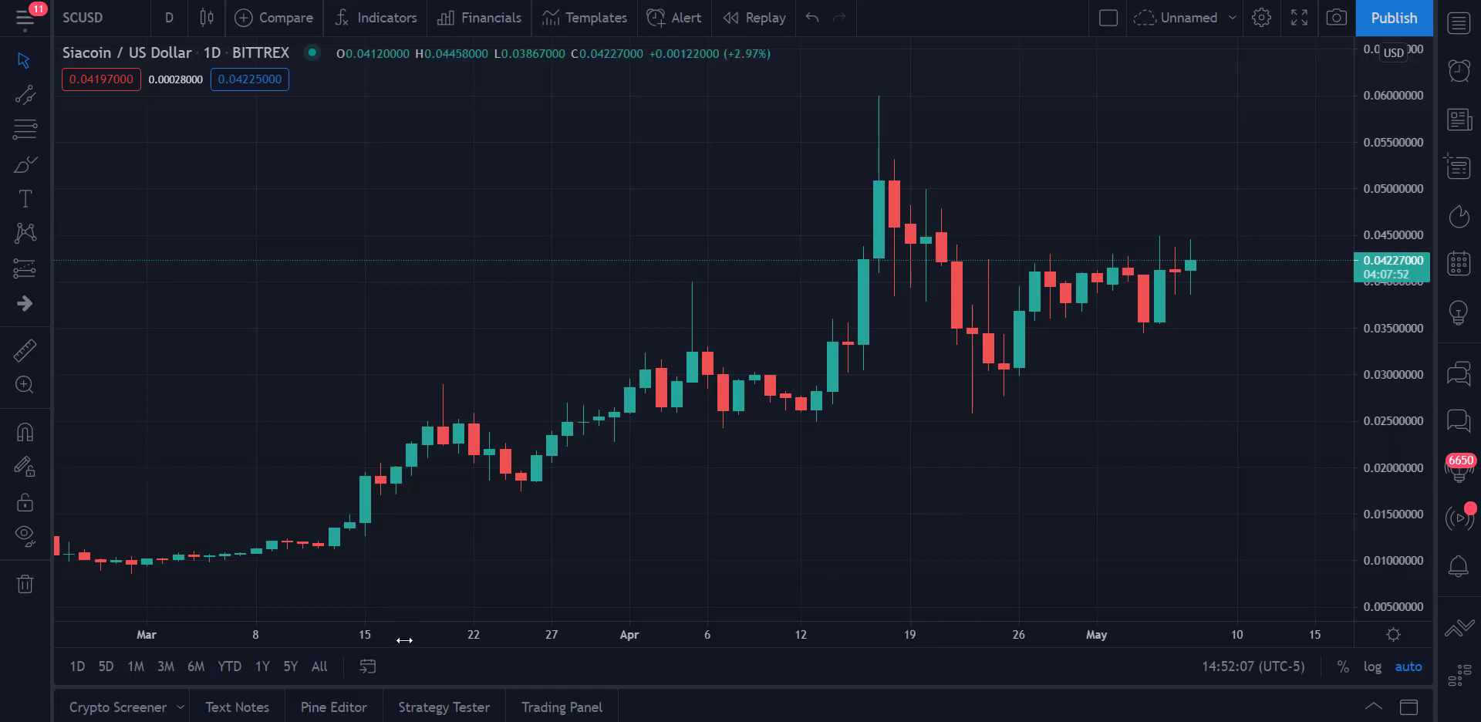
- Drag the time axis to zoom out to late December 2020 through May 2021
{"action": "left_click_drag", "start_coordinate": [401, 637], "coordinate": [820, 684]}
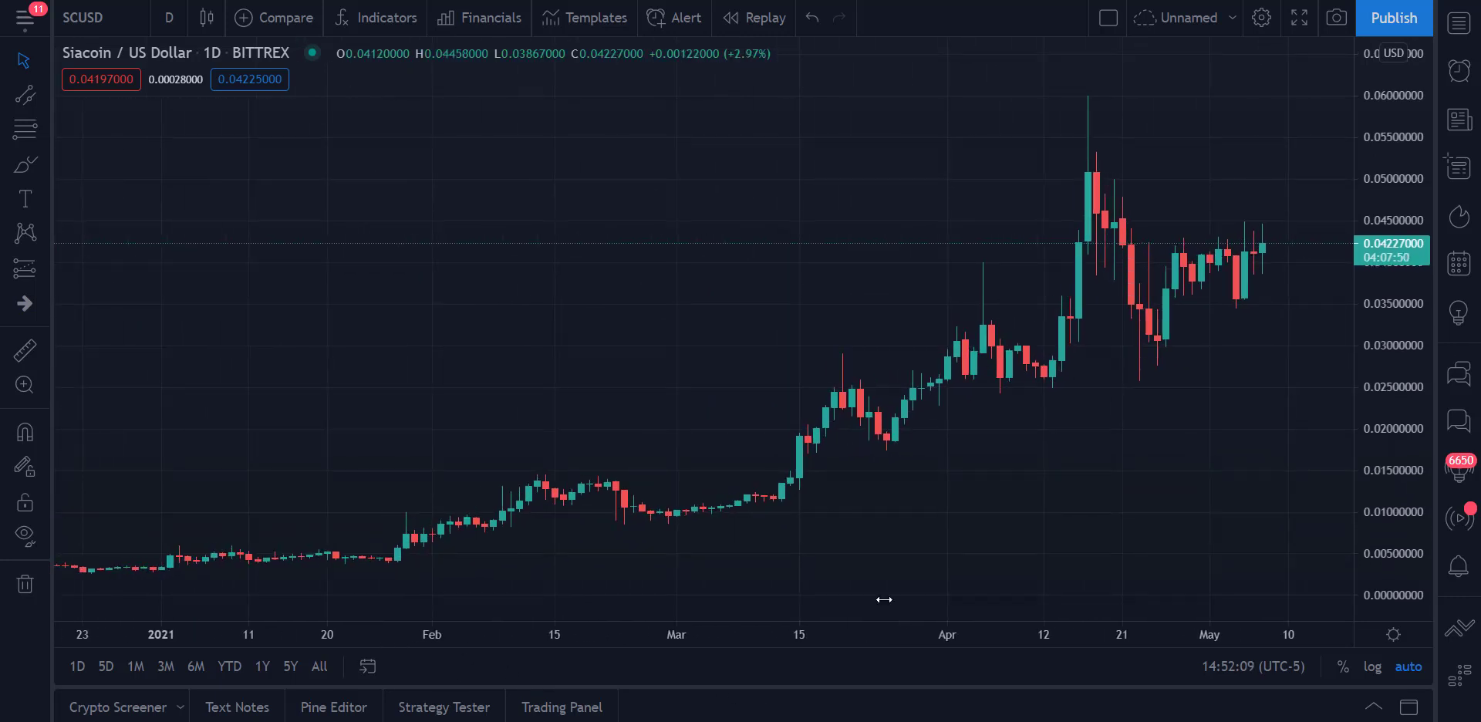